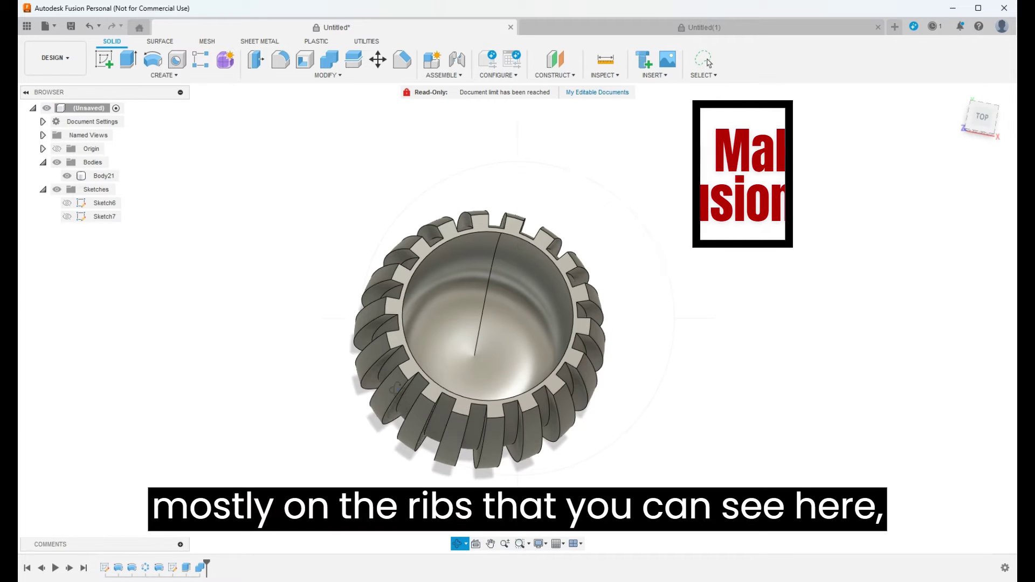
{"action": "left_click_drag", "start_coordinate": [509, 422], "coordinate": [468, 353]}
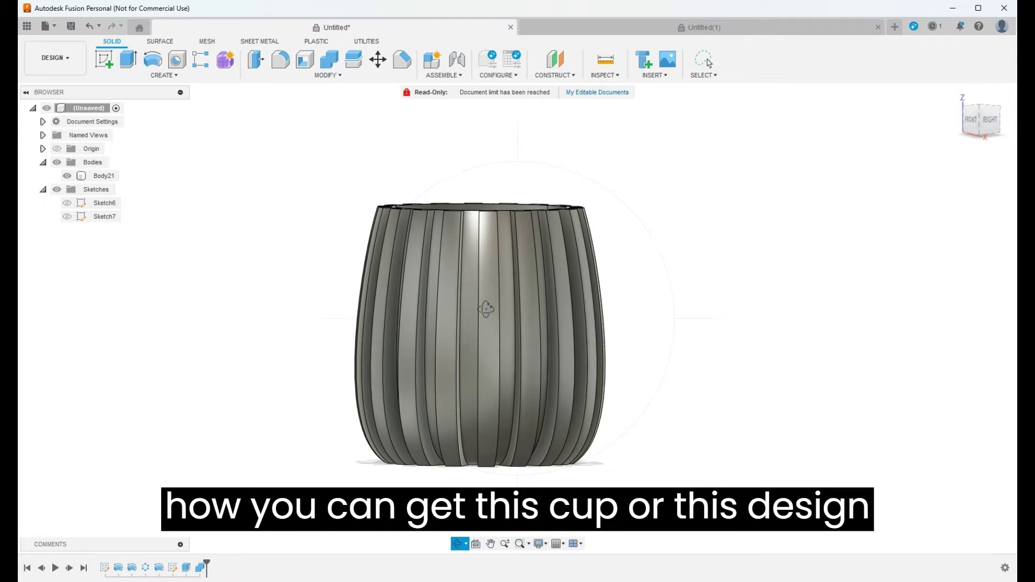
{"action": "left_click_drag", "start_coordinate": [487, 302], "coordinate": [514, 310]}
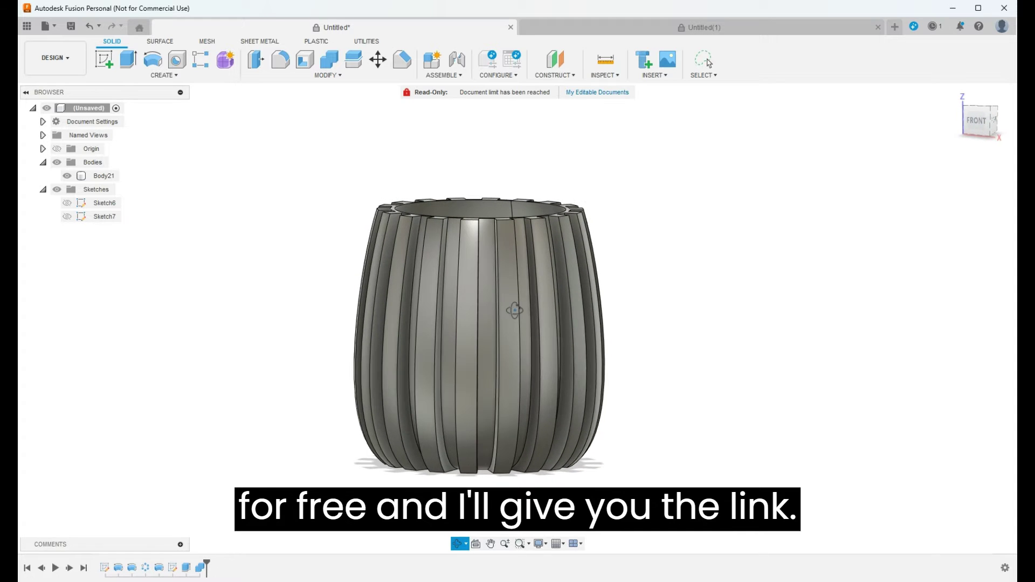
Switch to the empty second design and start a new sketch on the YZ plane
{"action": "left_click", "coordinate": [717, 25]}
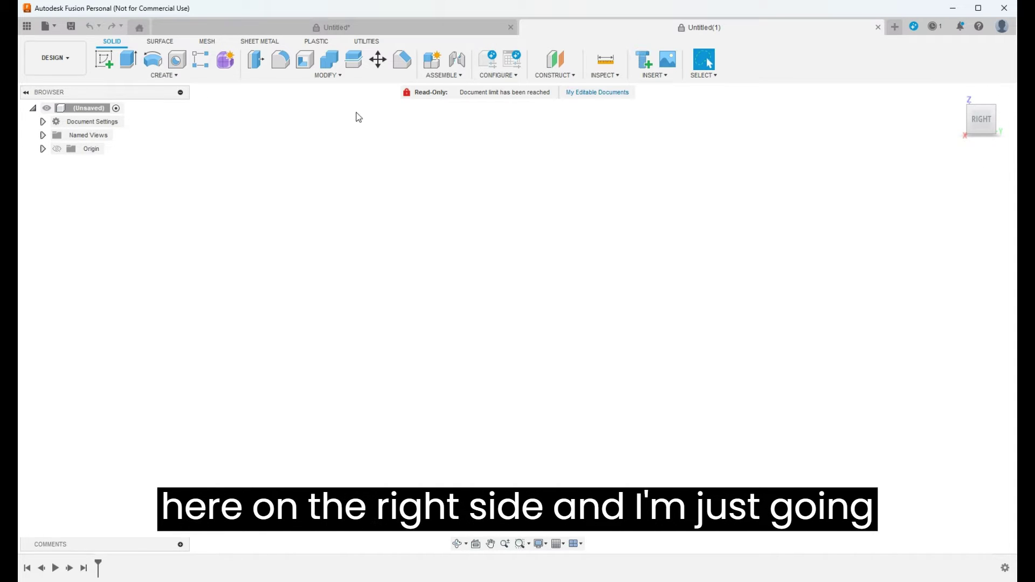
{"action": "left_click", "coordinate": [105, 58]}
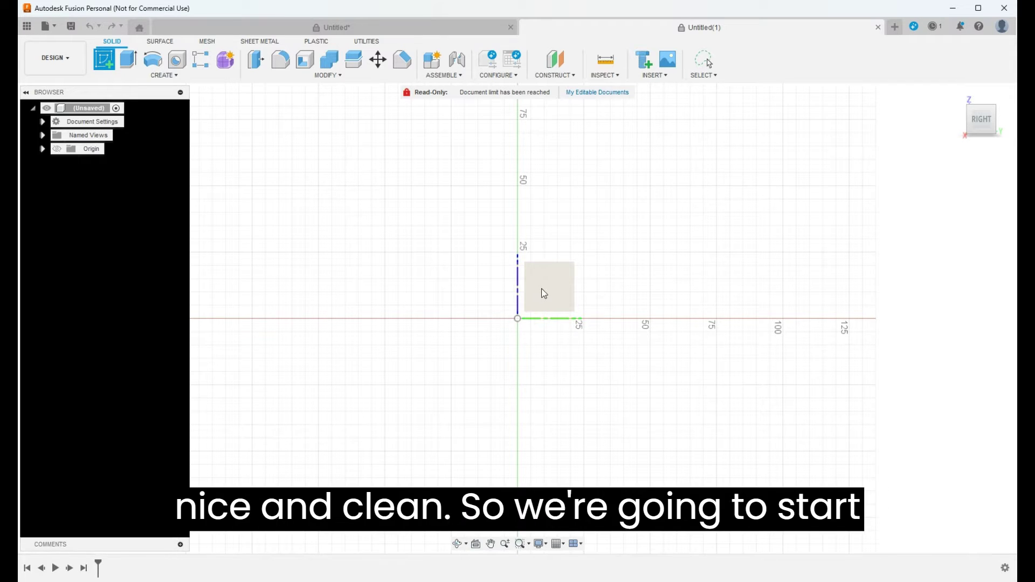
{"action": "left_click", "coordinate": [541, 291]}
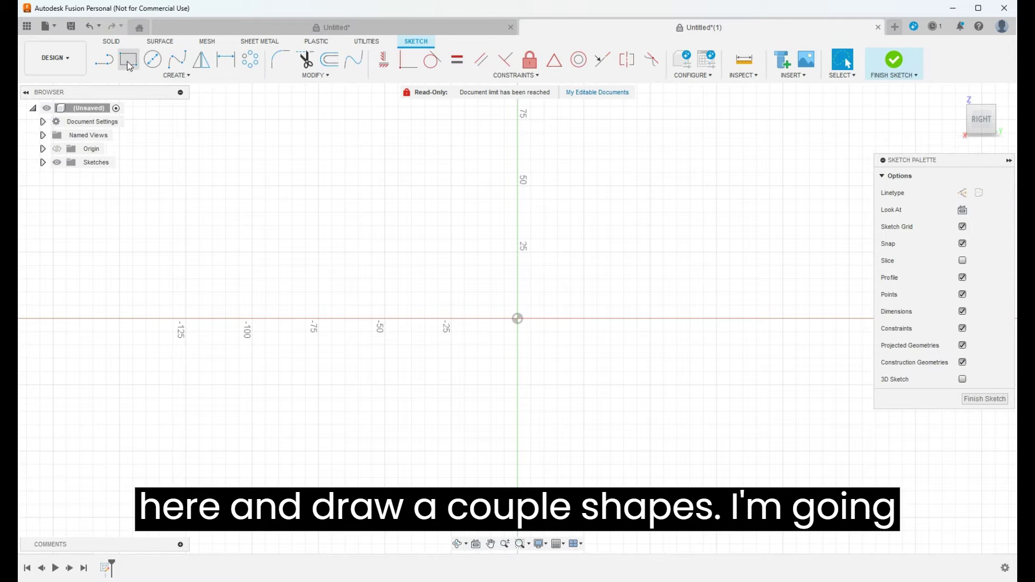
Draw a 100 mm vertical line up from the origin and a 30 mm horizontal line outward from its upper end
{"action": "left_click", "coordinate": [109, 65]}
{"action": "left_click", "coordinate": [517, 318]}
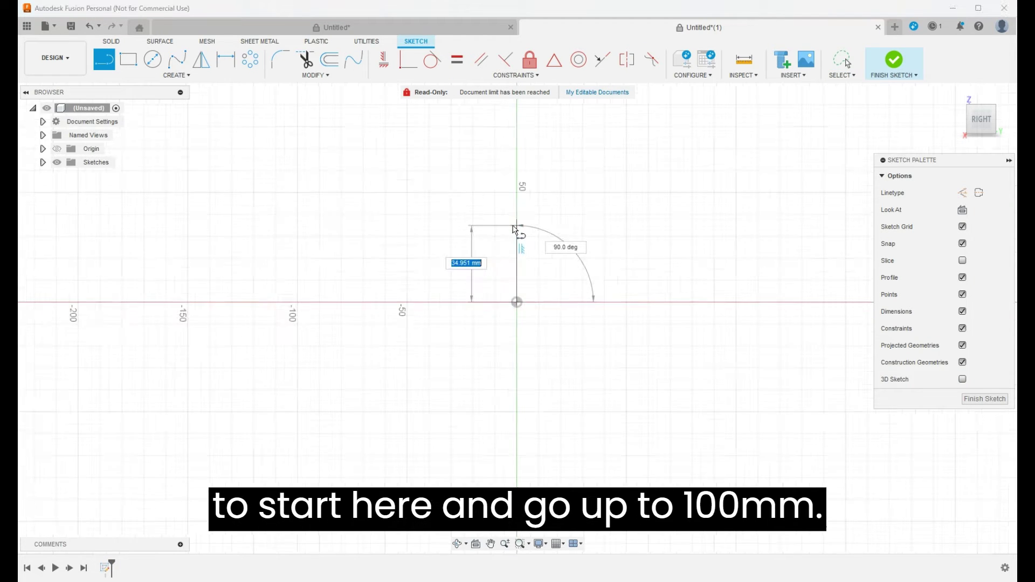
{"action": "scroll", "coordinate": [522, 178], "scroll_direction": "down", "scroll_amount": 2}
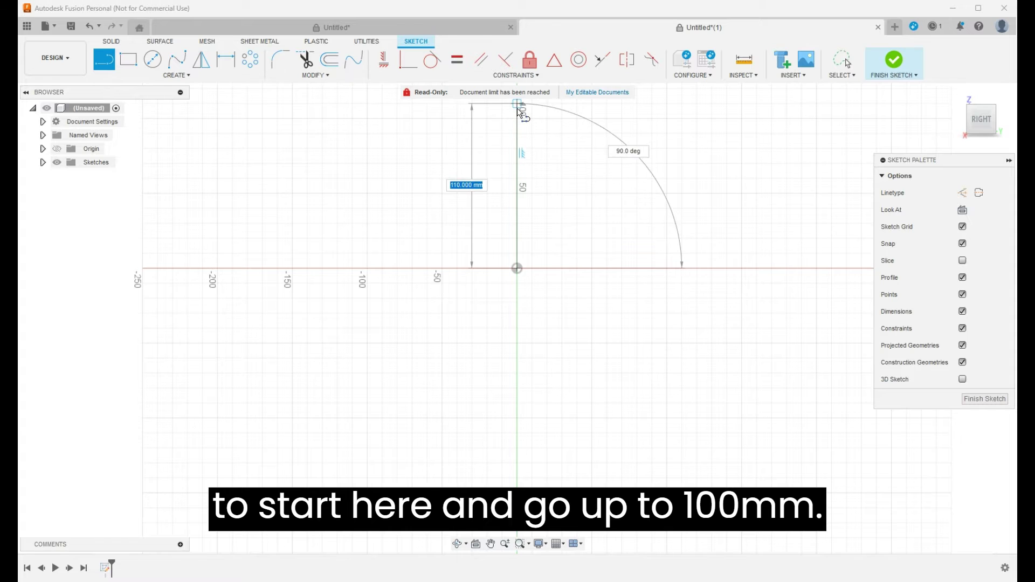
{"action": "left_click", "coordinate": [517, 103]}
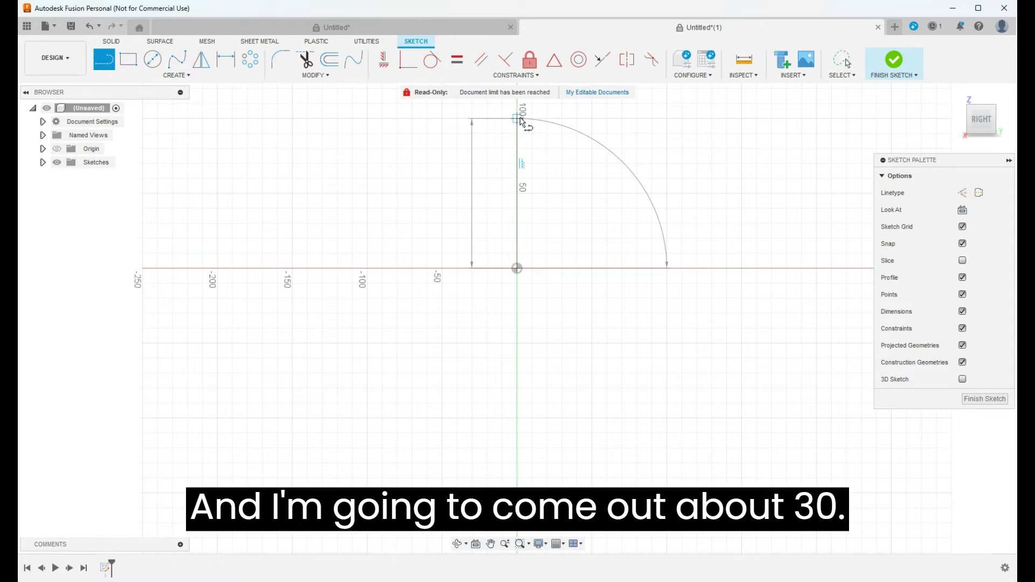
{"action": "type", "text": "30"}
{"action": "key", "text": "Tab"}
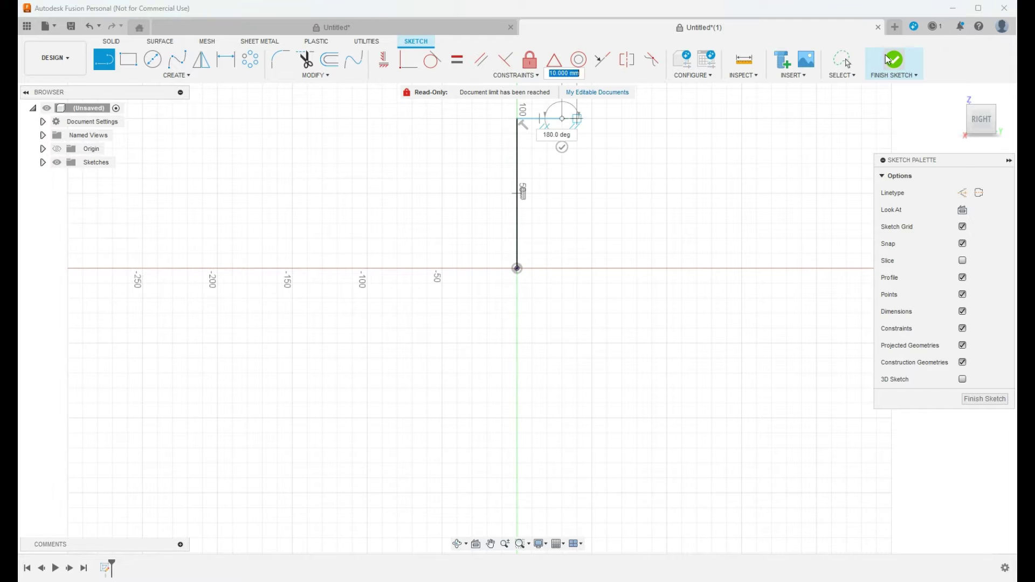
Draw a fit-point spline from the 30 mm line's end, bulging to 50 mm out at mid-height and curving back to the origin
{"action": "left_click", "coordinate": [178, 60]}
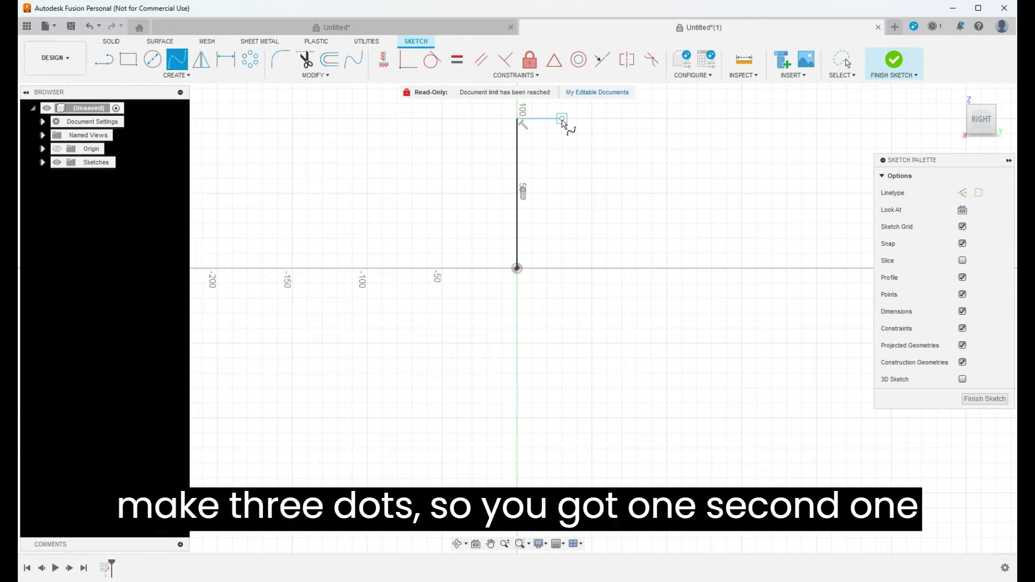
{"action": "left_click", "coordinate": [562, 118]}
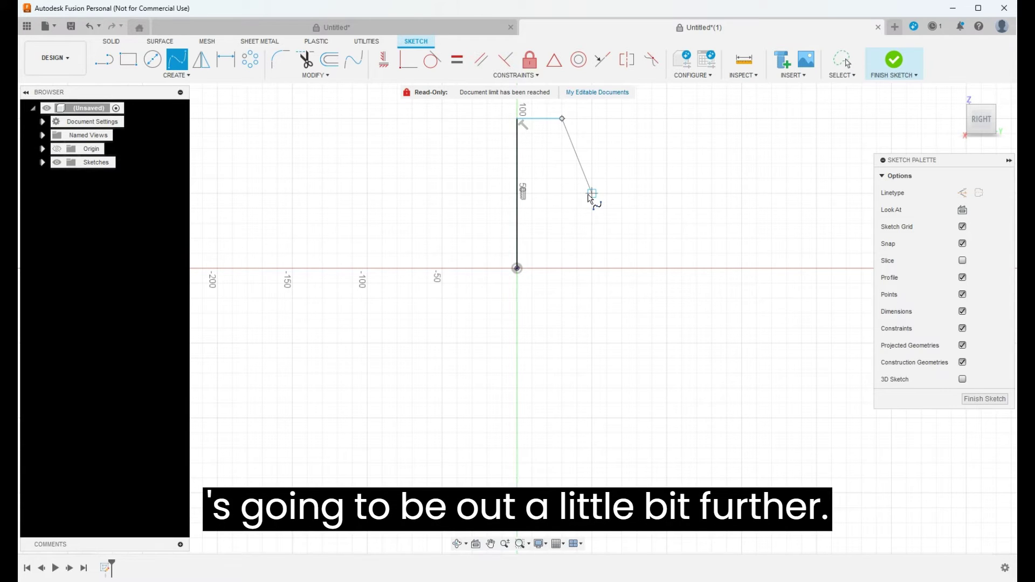
{"action": "left_click", "coordinate": [592, 193]}
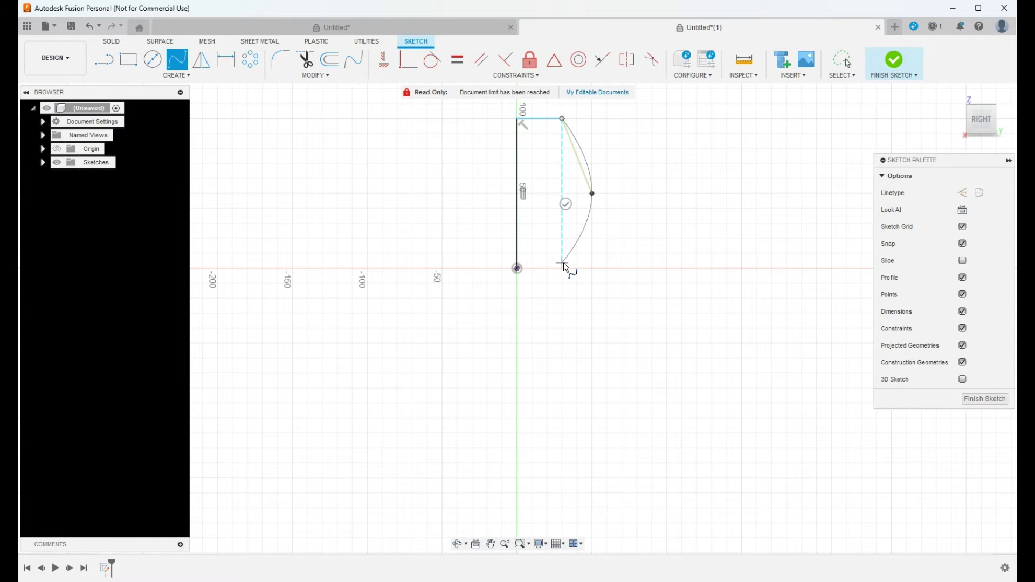
{"action": "left_click", "coordinate": [562, 264]}
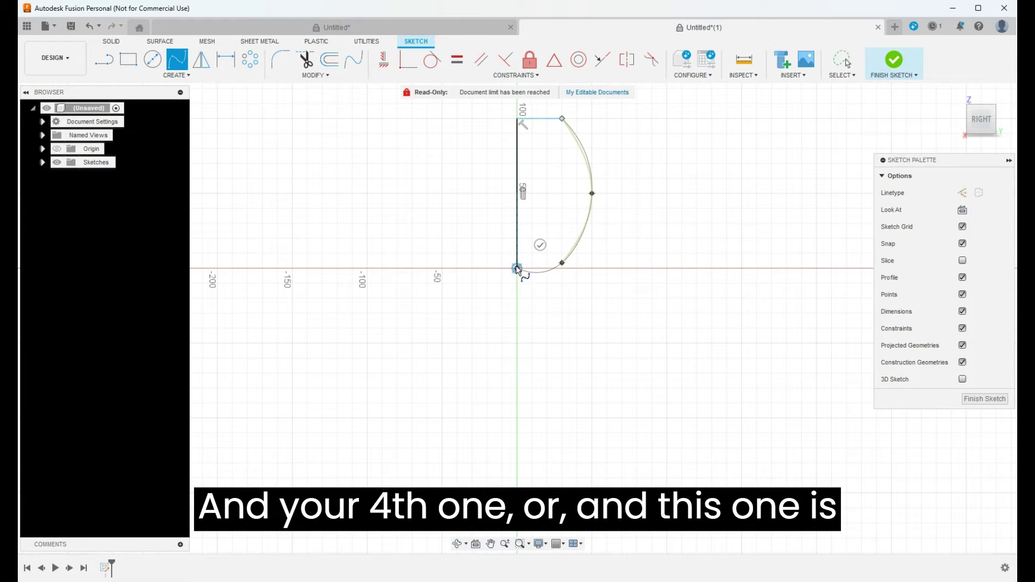
{"action": "left_click", "coordinate": [516, 268]}
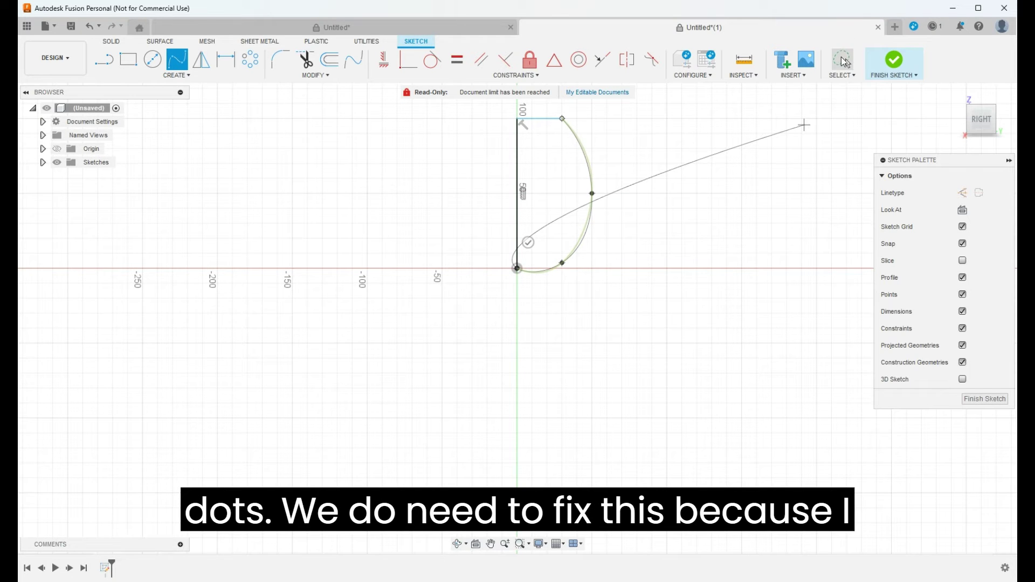
{"action": "key", "text": "Escape"}
Flatten the cup's base by placing the spline's tangent handle at the origin on the horizontal axis, 15 mm out
{"action": "scroll", "coordinate": [555, 268], "scroll_direction": "up", "scroll_amount": 5}
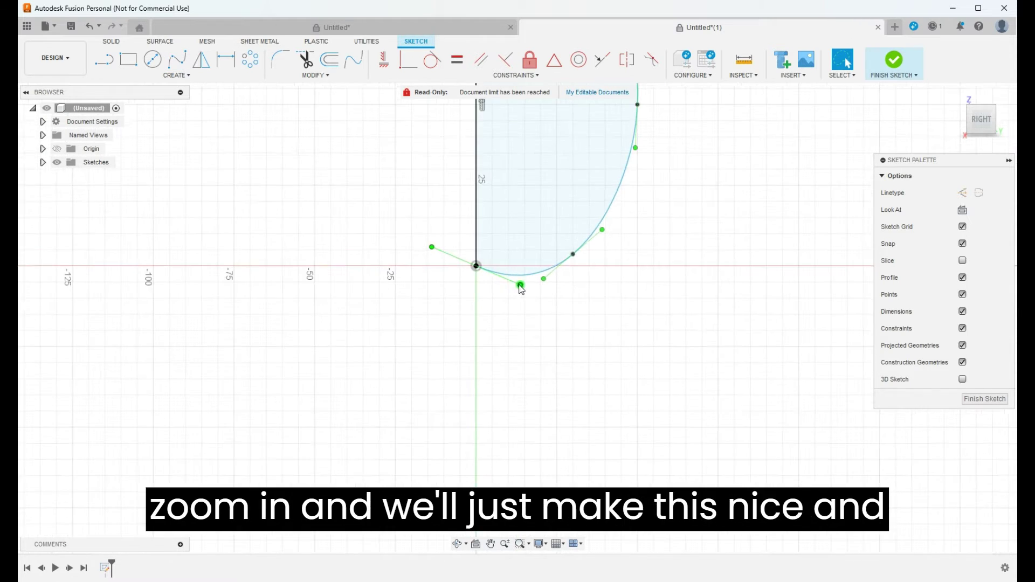
{"action": "left_click_drag", "start_coordinate": [521, 283], "coordinate": [524, 267]}
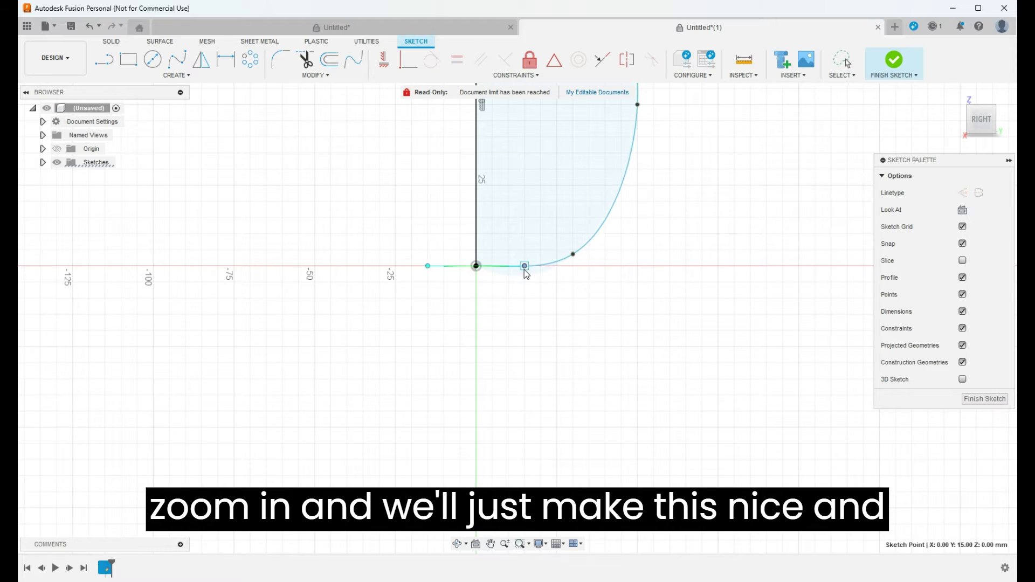
{"action": "left_click", "coordinate": [550, 292]}
{"action": "scroll", "coordinate": [550, 292], "scroll_direction": "down", "scroll_amount": 5}
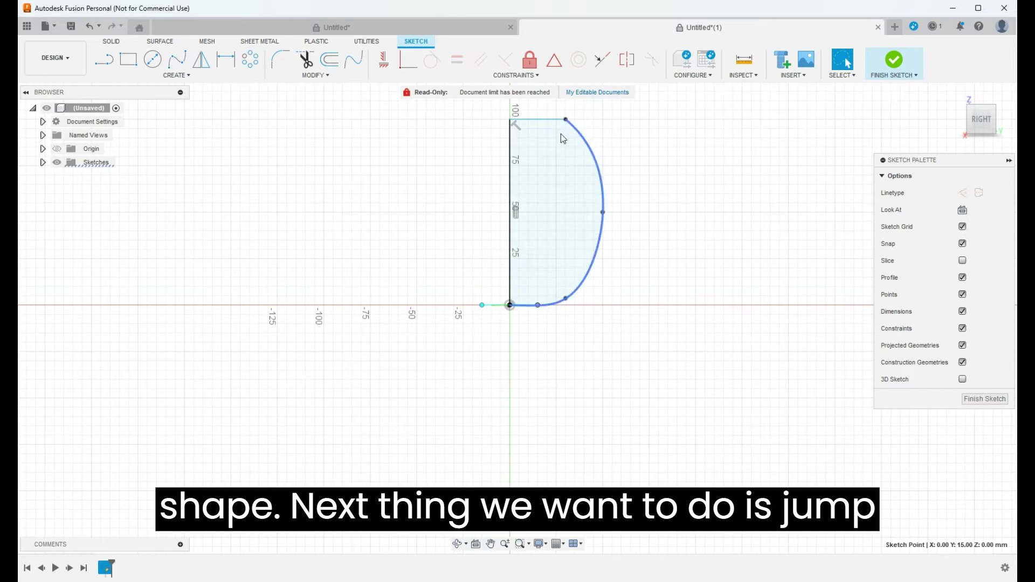
{"action": "left_click", "coordinate": [578, 136]}
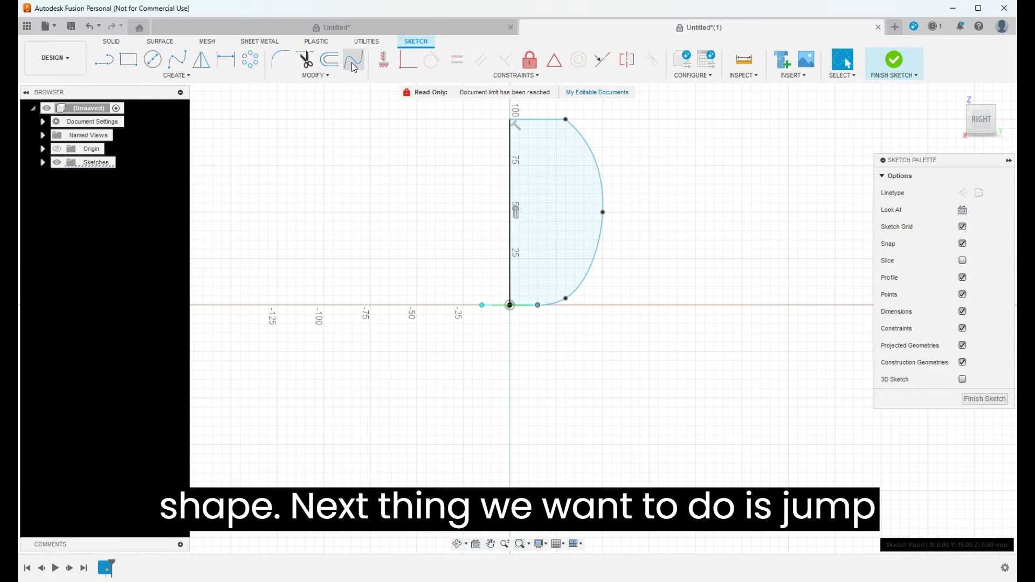
Offset the whole closed cup profile inward by 3 mm
{"action": "left_click", "coordinate": [330, 61]}
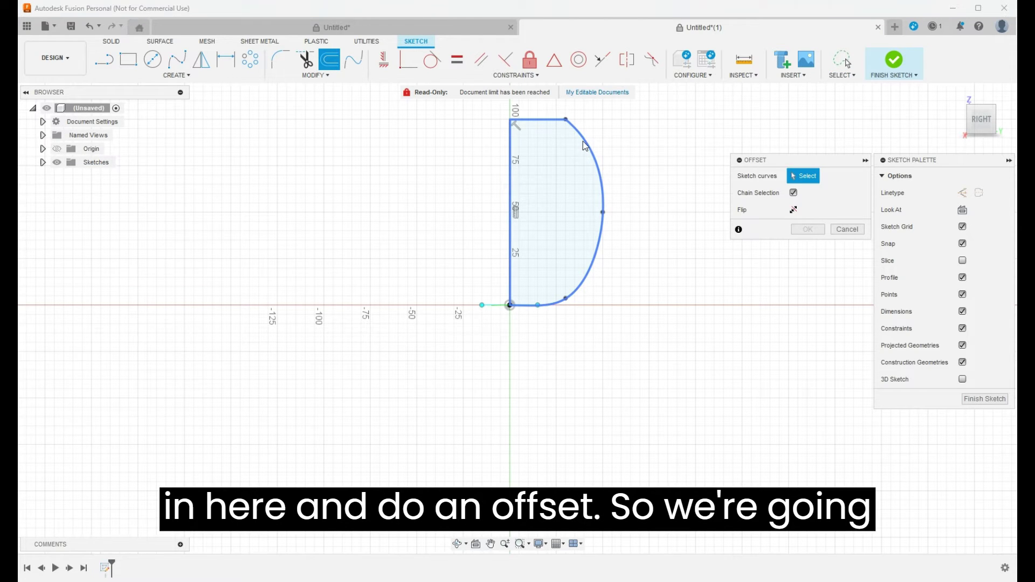
{"action": "left_click", "coordinate": [583, 141]}
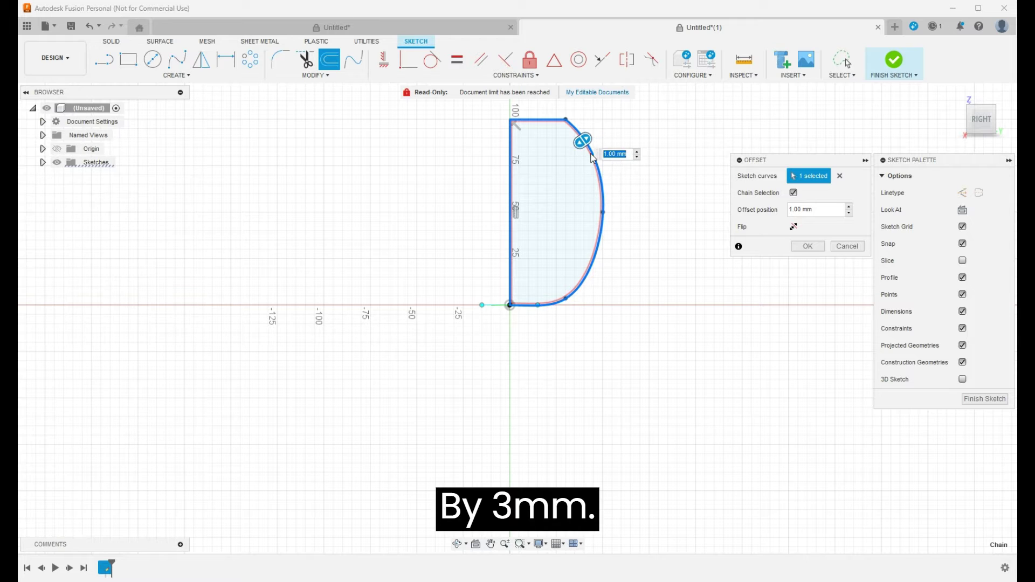
{"action": "left_click", "coordinate": [637, 151]}
{"action": "left_click", "coordinate": [691, 168]}
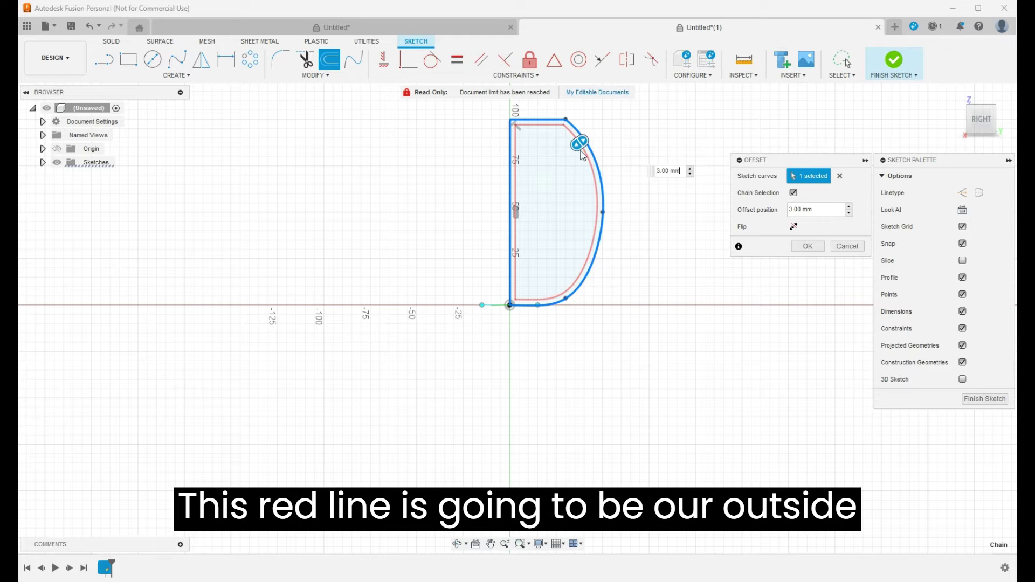
{"action": "left_click", "coordinate": [808, 247]}
Delete the perpendicular constraint between the outer profile's vertical axis line and its top horizontal line
{"action": "scroll", "coordinate": [519, 157], "scroll_direction": "up", "scroll_amount": 5}
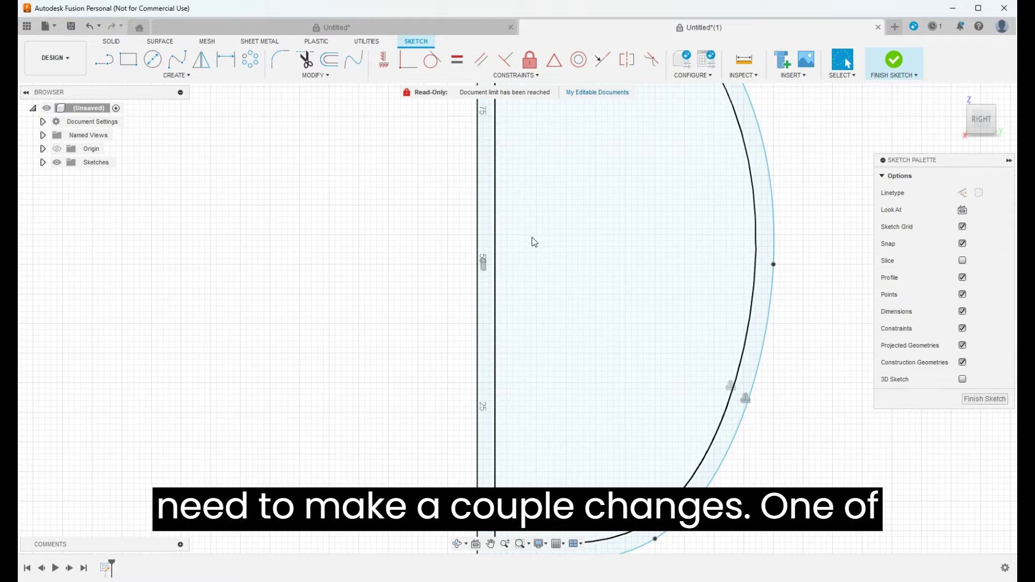
{"action": "scroll", "coordinate": [520, 307], "scroll_direction": "down", "scroll_amount": 3}
{"action": "left_click", "coordinate": [500, 243]}
{"action": "scroll", "coordinate": [493, 119], "scroll_direction": "up", "scroll_amount": 5}
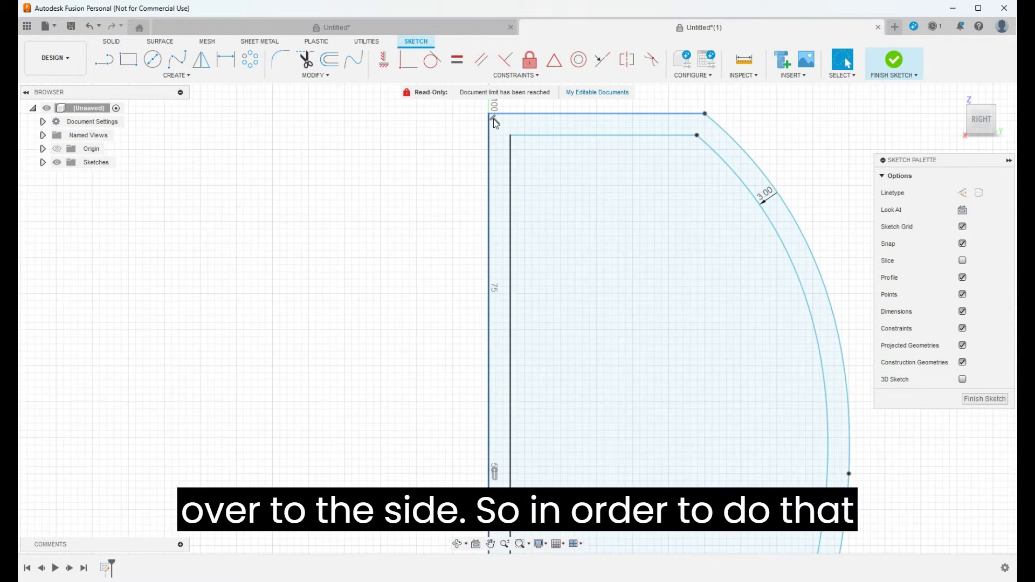
{"action": "scroll", "coordinate": [512, 199], "scroll_direction": "down", "scroll_amount": 1}
{"action": "left_click", "coordinate": [511, 199]}
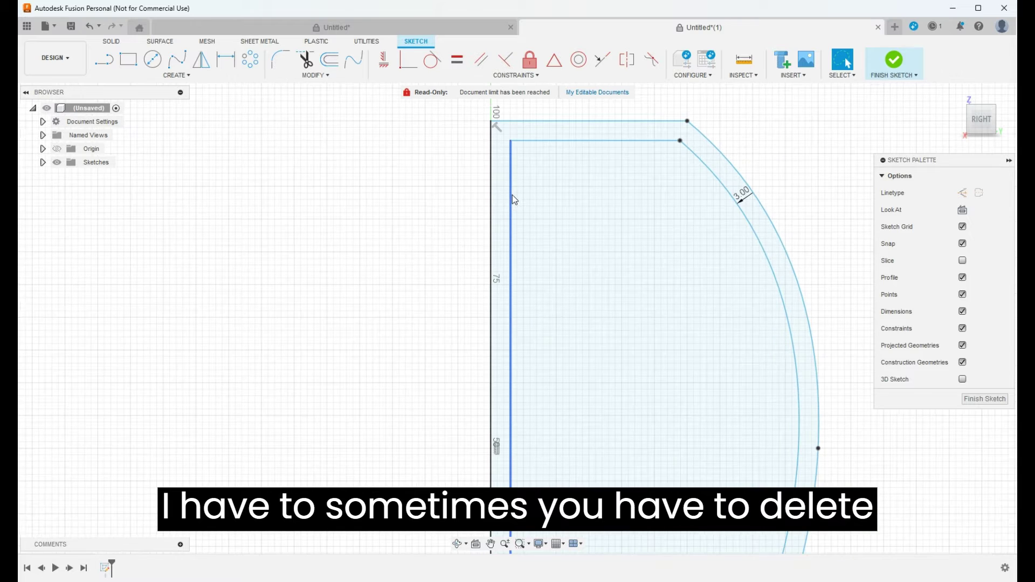
{"action": "left_click", "coordinate": [497, 129]}
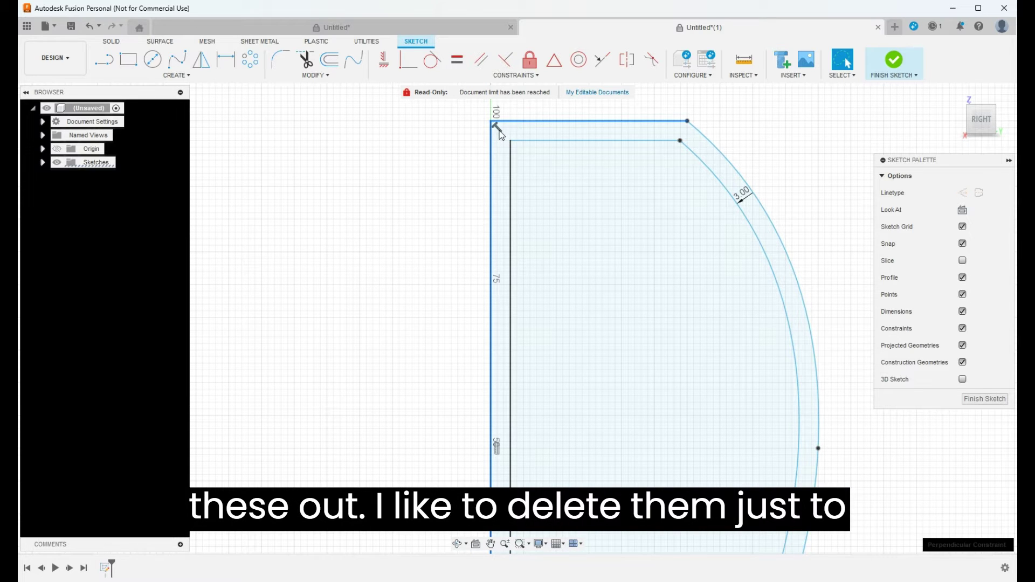
{"action": "key", "text": "Delete"}
{"action": "scroll", "coordinate": [529, 254], "scroll_direction": "down", "scroll_amount": 6}
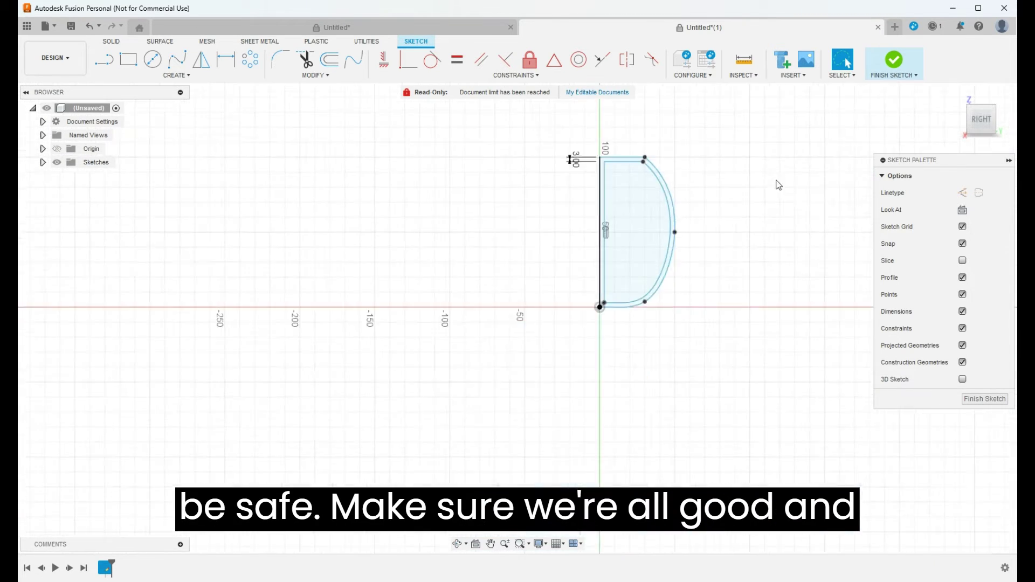
Move the offset profile's vertical line -3 mm in X onto the axis line
{"action": "scroll", "coordinate": [755, 178], "scroll_direction": "up", "scroll_amount": 5}
{"action": "left_click", "coordinate": [459, 336]}
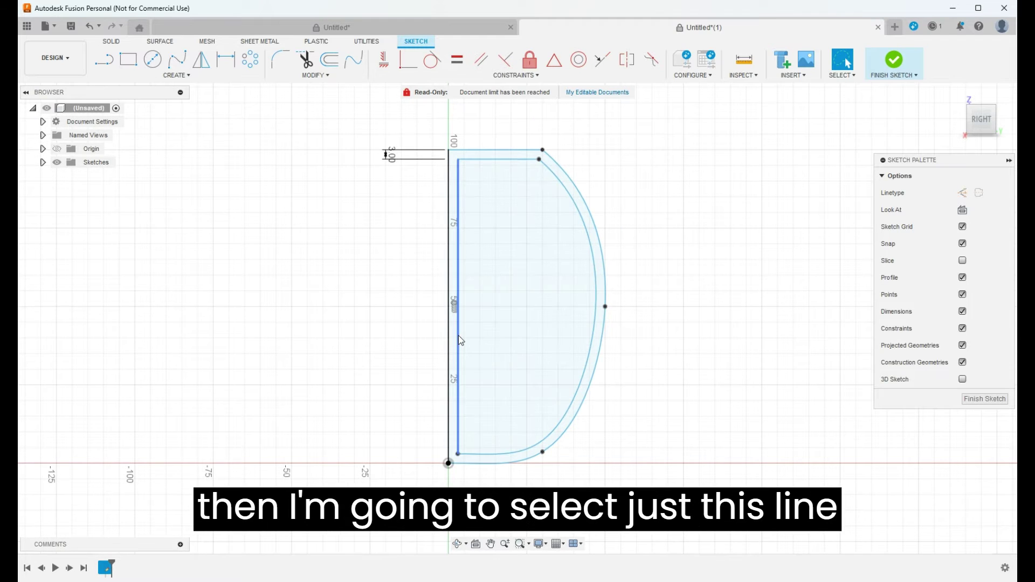
{"action": "key", "text": "m"}
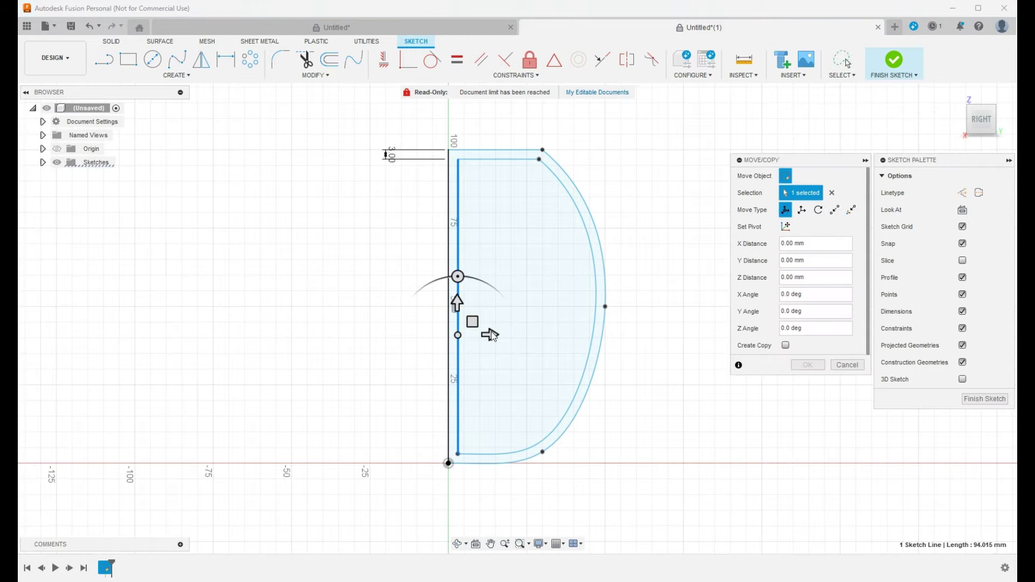
{"action": "left_click_drag", "start_coordinate": [489, 335], "coordinate": [474, 335]}
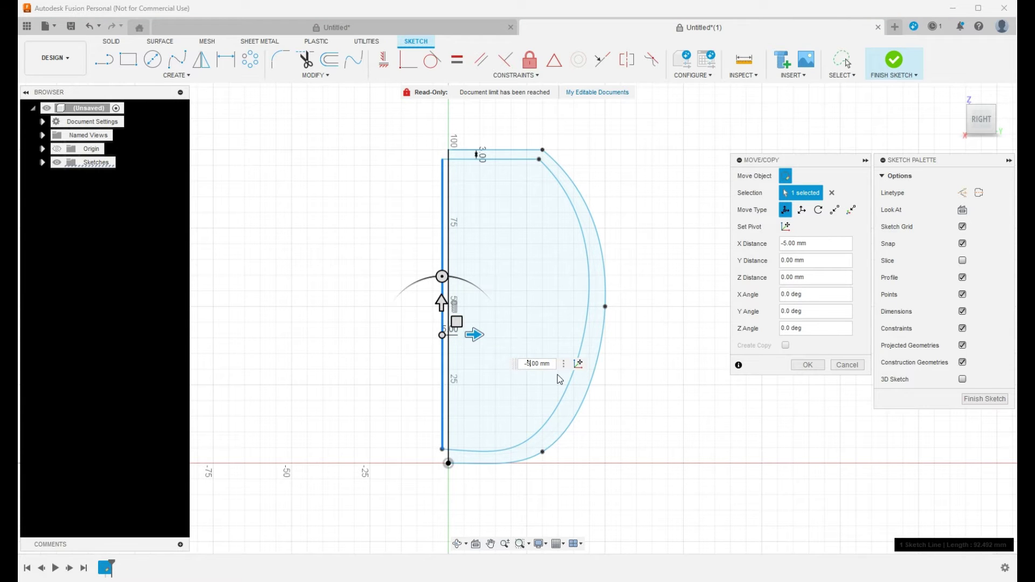
{"action": "type", "text": "-3"}
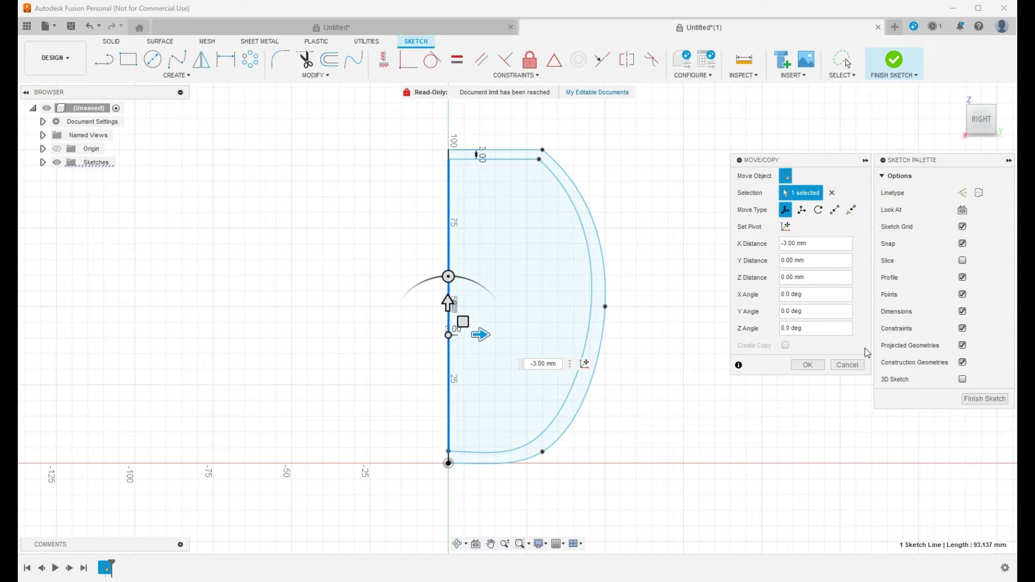
{"action": "left_click", "coordinate": [809, 369]}
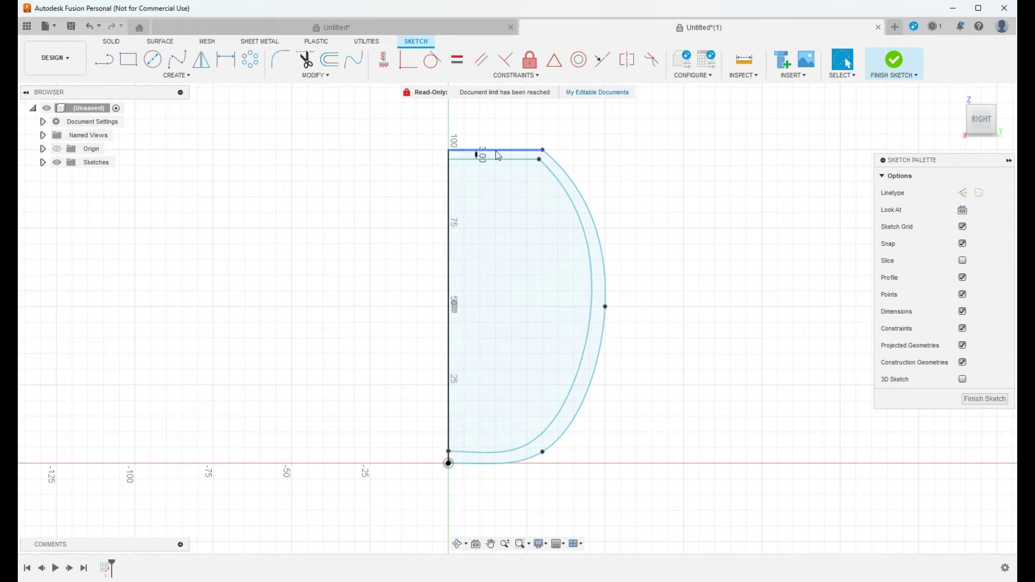
Offset the inner profile inward by another 1.5 mm
{"action": "left_click", "coordinate": [581, 209]}
{"action": "left_click", "coordinate": [329, 59]}
{"action": "left_click", "coordinate": [552, 179]}
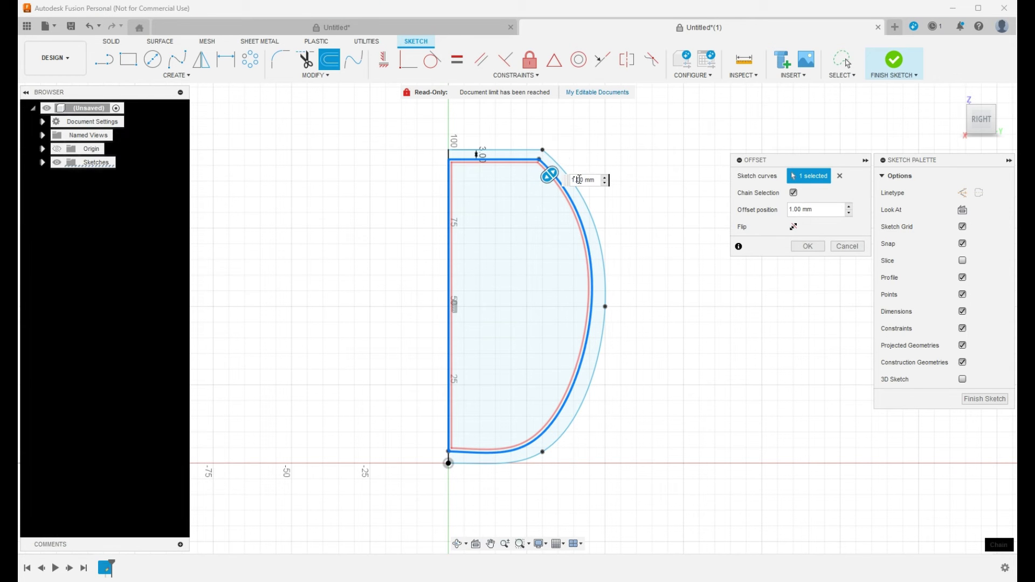
{"action": "type", "text": "1.5"}
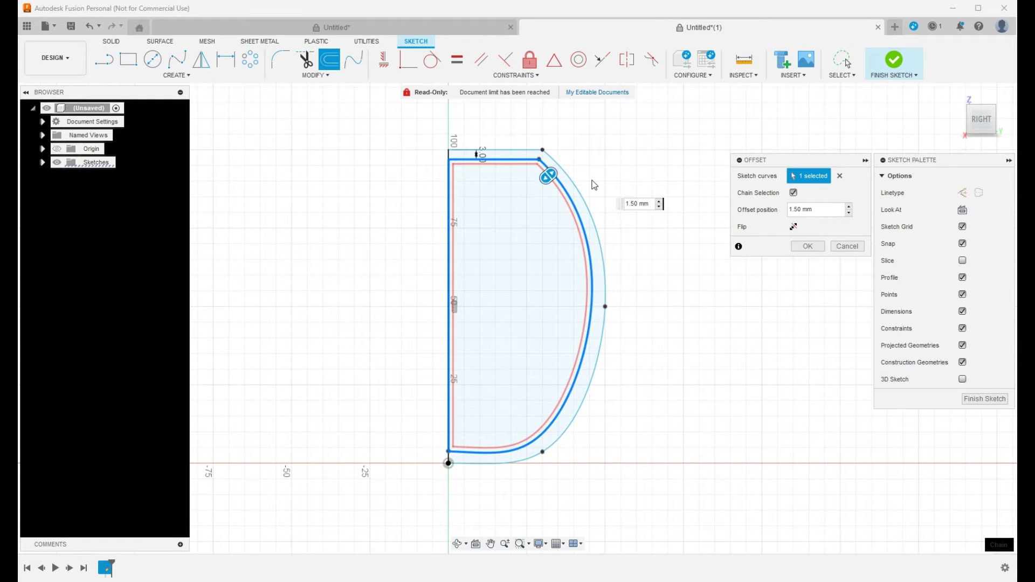
{"action": "left_click", "coordinate": [808, 246]}
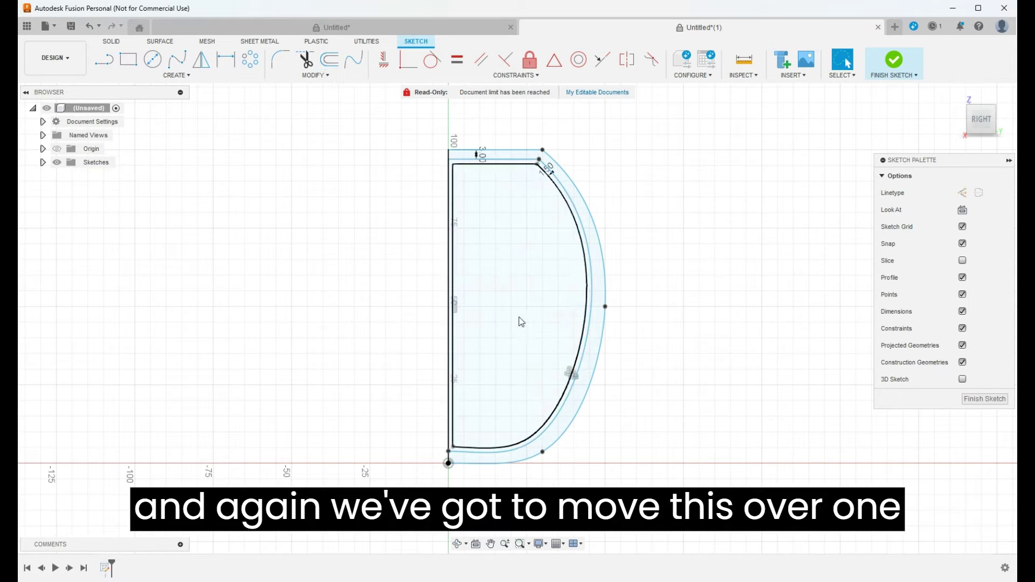
Move the innermost profile's vertical line -1.5 mm in X onto the axis line
{"action": "scroll", "coordinate": [490, 337], "scroll_direction": "up", "scroll_amount": 5}
{"action": "scroll", "coordinate": [416, 278], "scroll_direction": "up", "scroll_amount": 3}
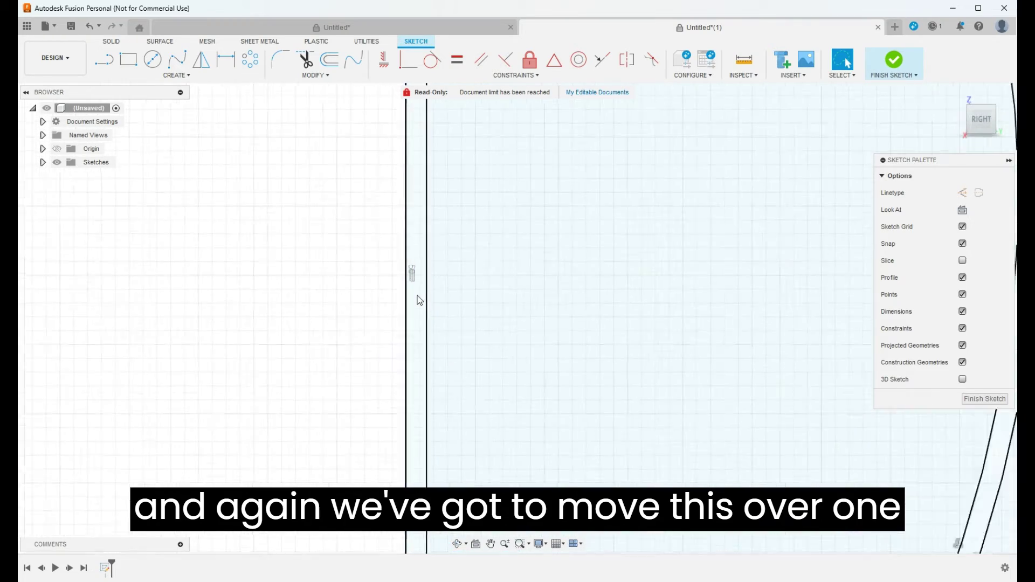
{"action": "scroll", "coordinate": [415, 279], "scroll_direction": "down", "scroll_amount": 5}
{"action": "scroll", "coordinate": [453, 199], "scroll_direction": "down", "scroll_amount": 2}
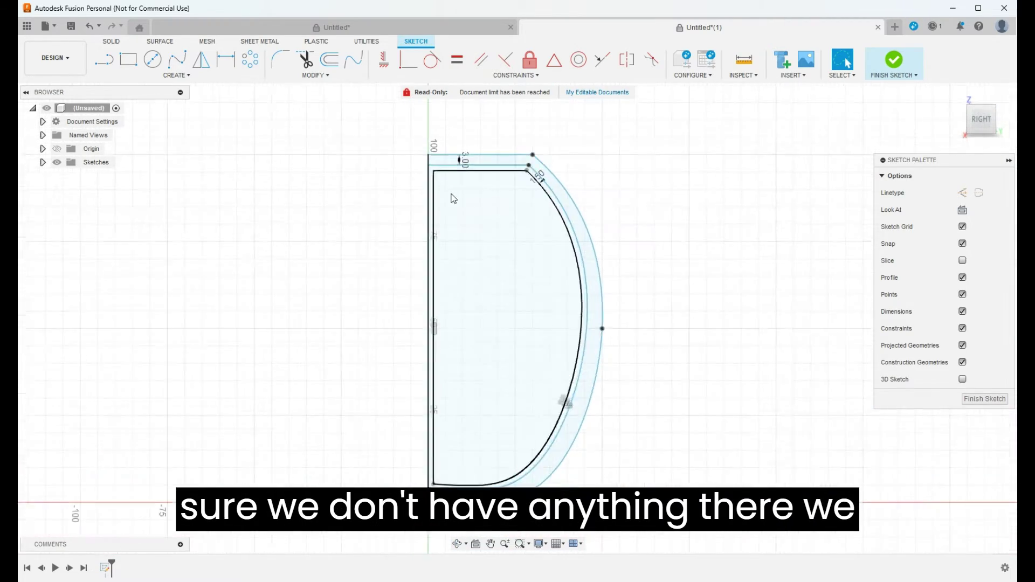
{"action": "scroll", "coordinate": [423, 234], "scroll_direction": "up", "scroll_amount": 4}
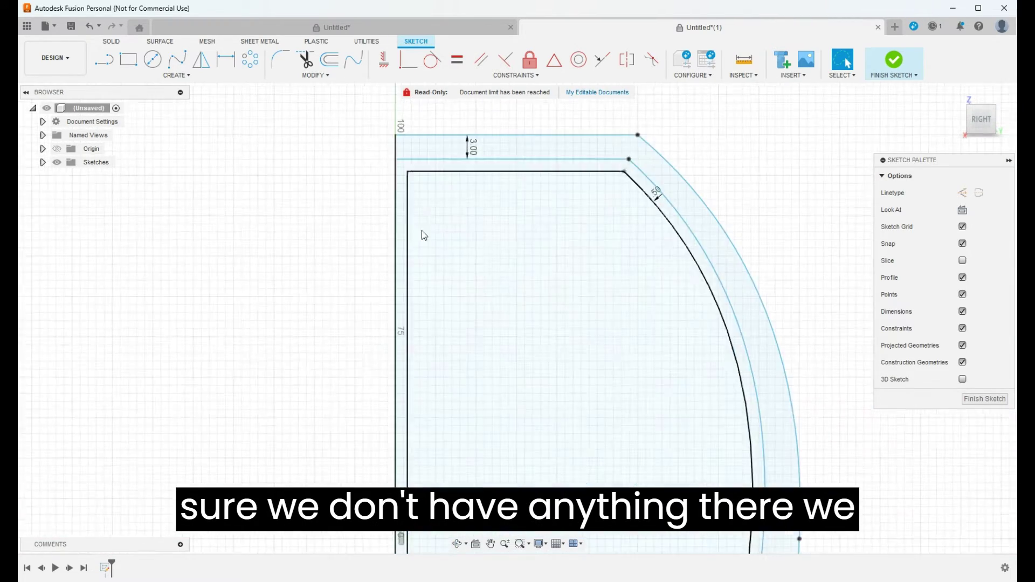
{"action": "left_click", "coordinate": [407, 268]}
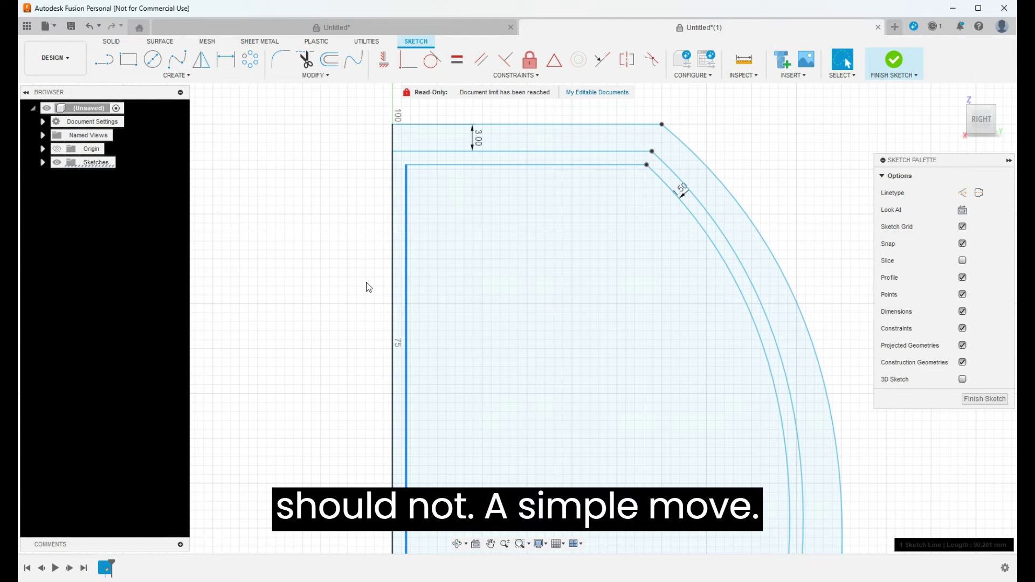
{"action": "key", "text": "m"}
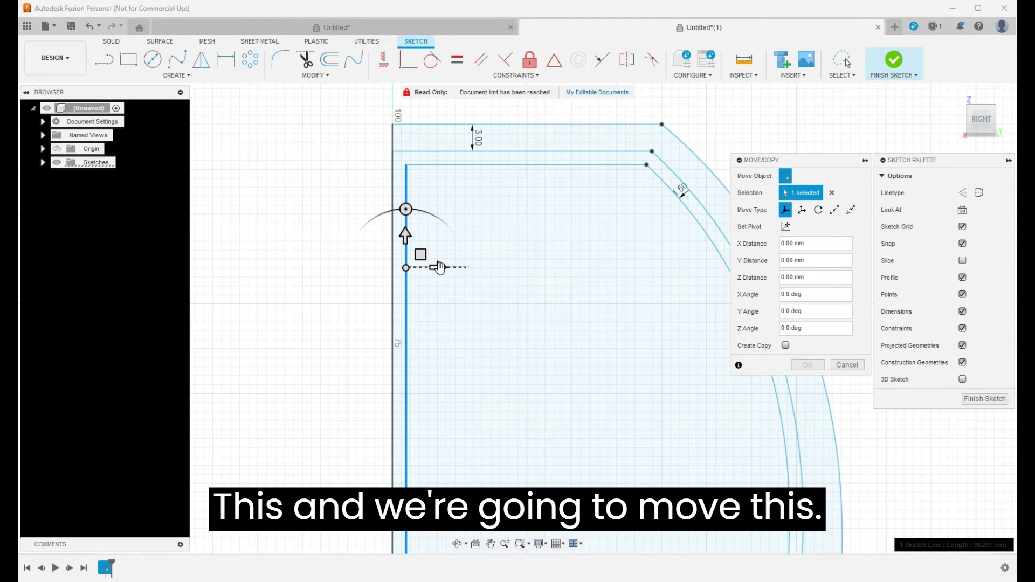
{"action": "left_click_drag", "start_coordinate": [442, 270], "coordinate": [418, 268]}
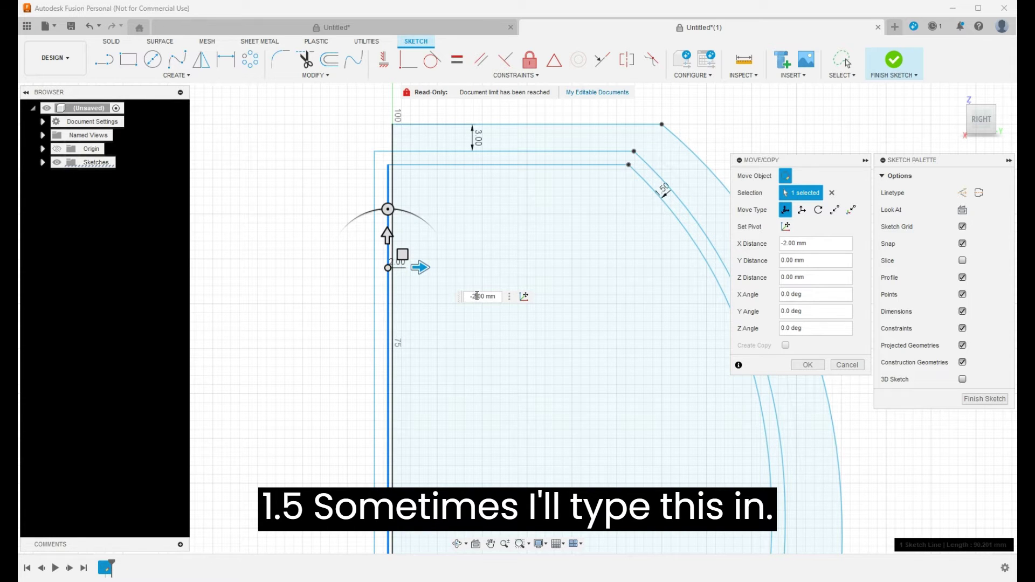
{"action": "left_click", "coordinate": [477, 296]}
{"action": "key", "text": "BackSpace"}
{"action": "type", "text": "1"}
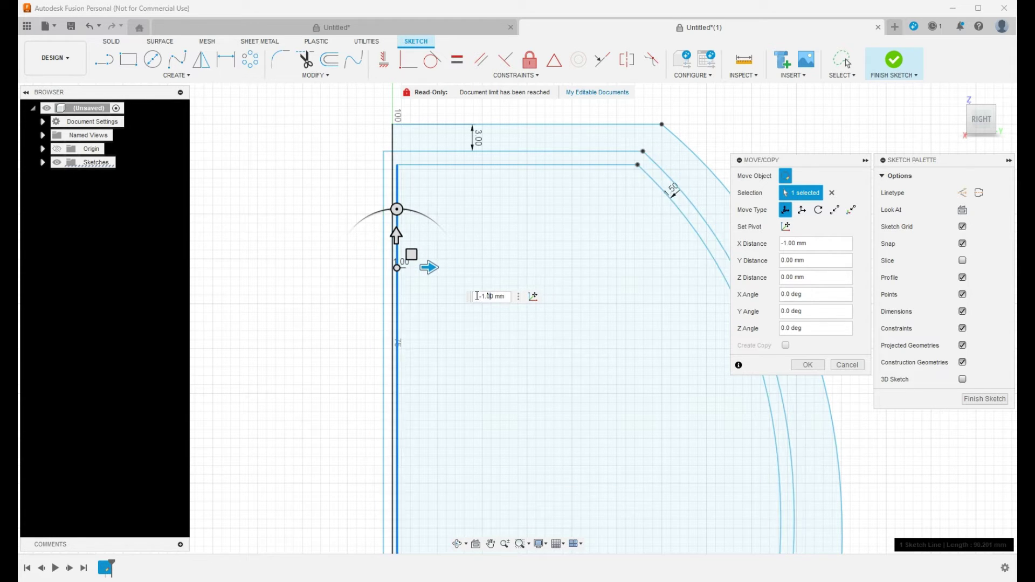
{"action": "type", "text": ".5"}
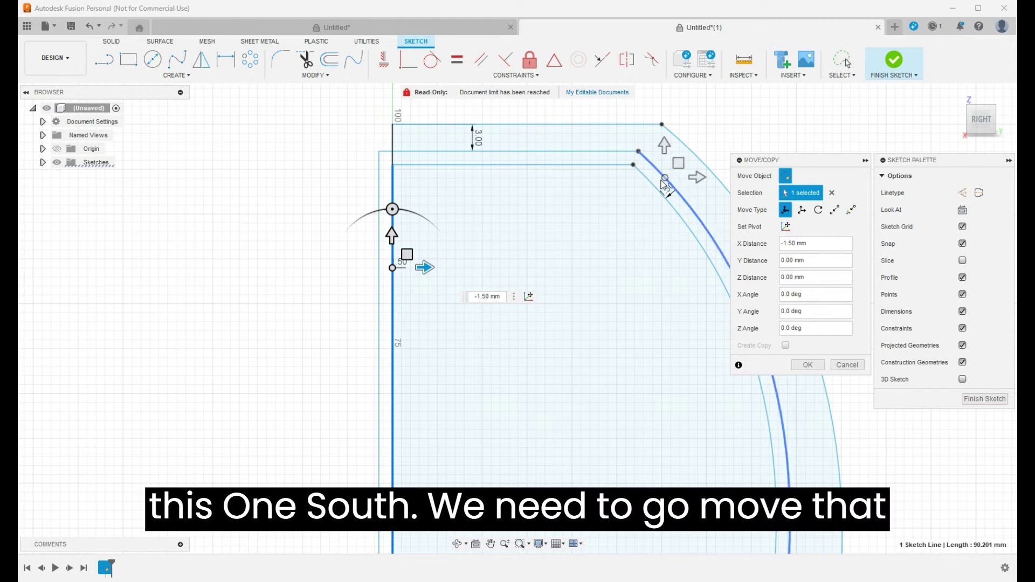
{"action": "left_click", "coordinate": [807, 365]}
Try to move the middle profile's vertical line 1.5 mm in X back onto the axis line
{"action": "scroll", "coordinate": [419, 361], "scroll_direction": "up", "scroll_amount": 2}
{"action": "scroll", "coordinate": [419, 361], "scroll_direction": "down", "scroll_amount": 5}
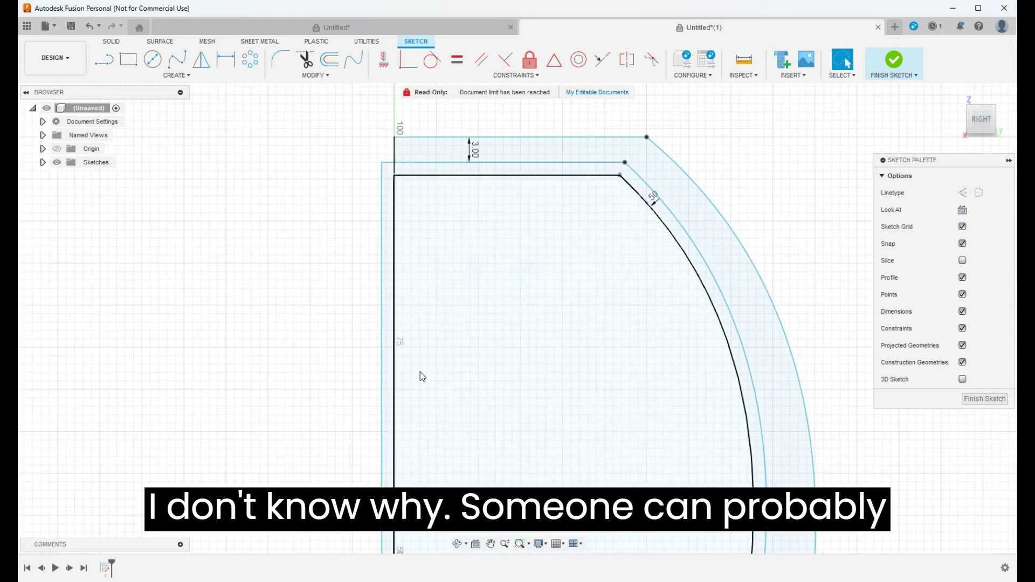
{"action": "scroll", "coordinate": [446, 361], "scroll_direction": "up", "scroll_amount": 4}
{"action": "scroll", "coordinate": [446, 364], "scroll_direction": "up", "scroll_amount": 1}
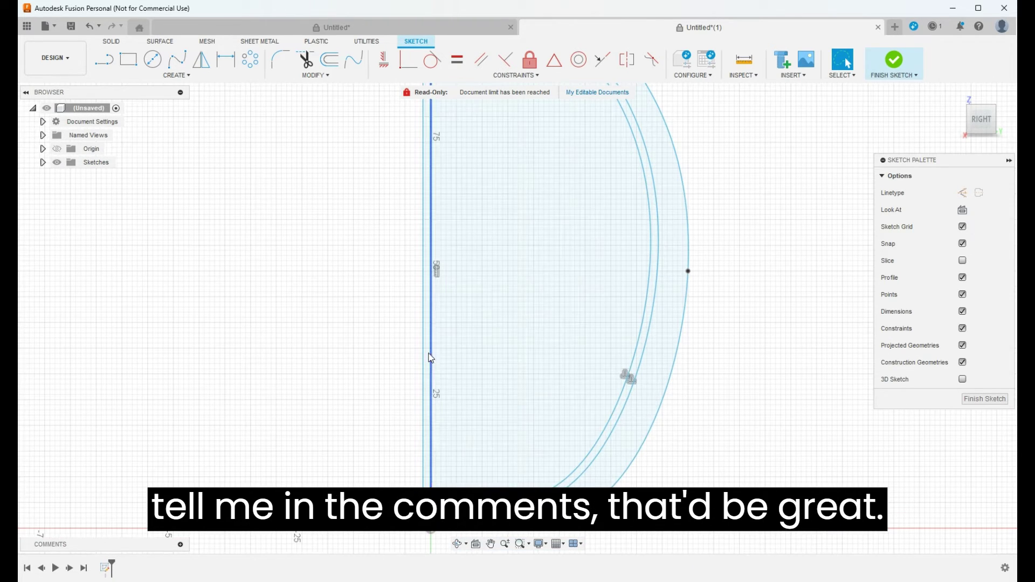
{"action": "left_click", "coordinate": [422, 353]}
{"action": "key", "text": "m"}
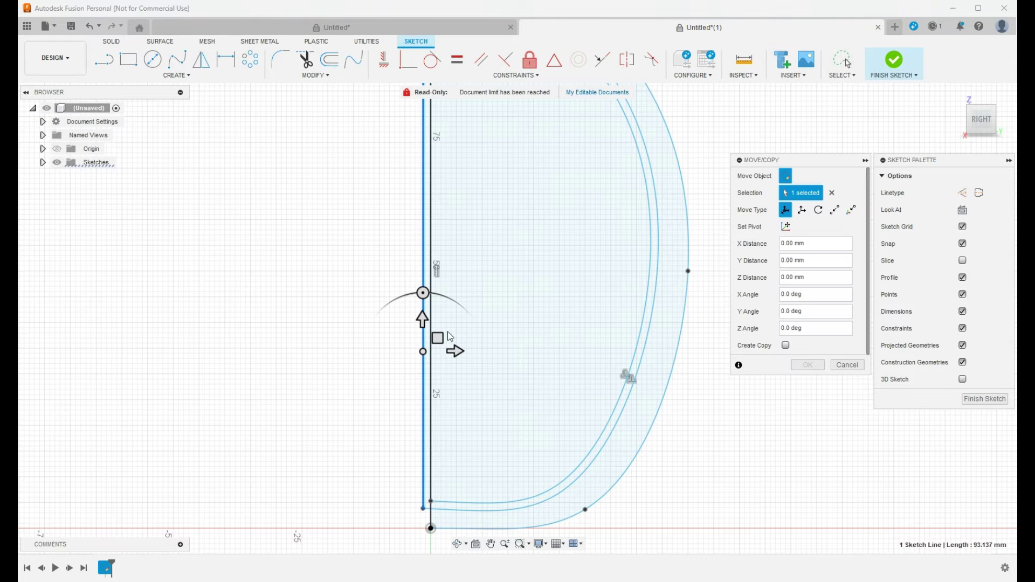
{"action": "mouse_move", "coordinate": [459, 351]}
{"action": "left_mouse_down"}
{"action": "mouse_move", "coordinate": [469, 352]}
{"action": "mouse_move", "coordinate": [459, 352]}
{"action": "left_mouse_up"}
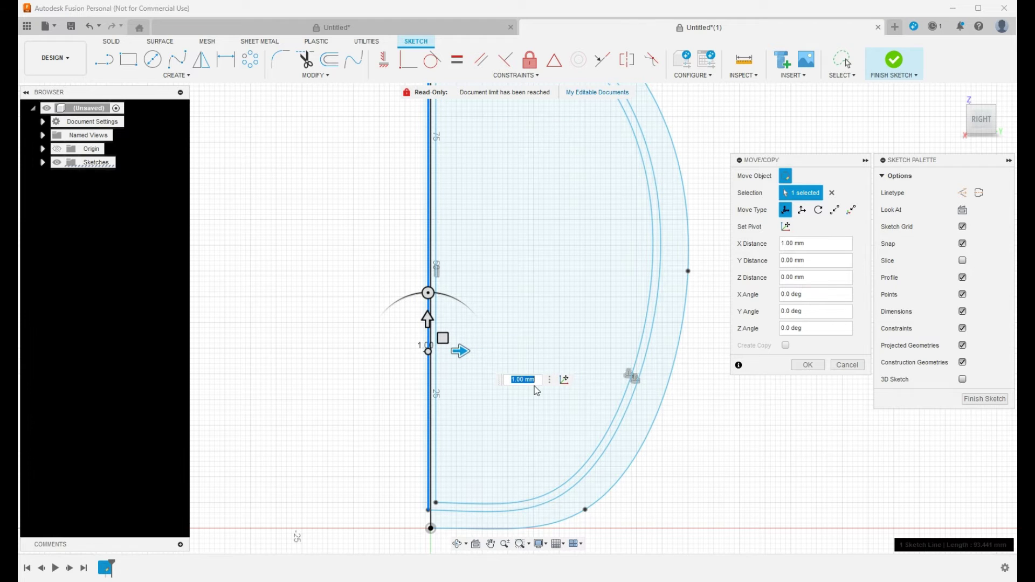
{"action": "type", "text": "5"}
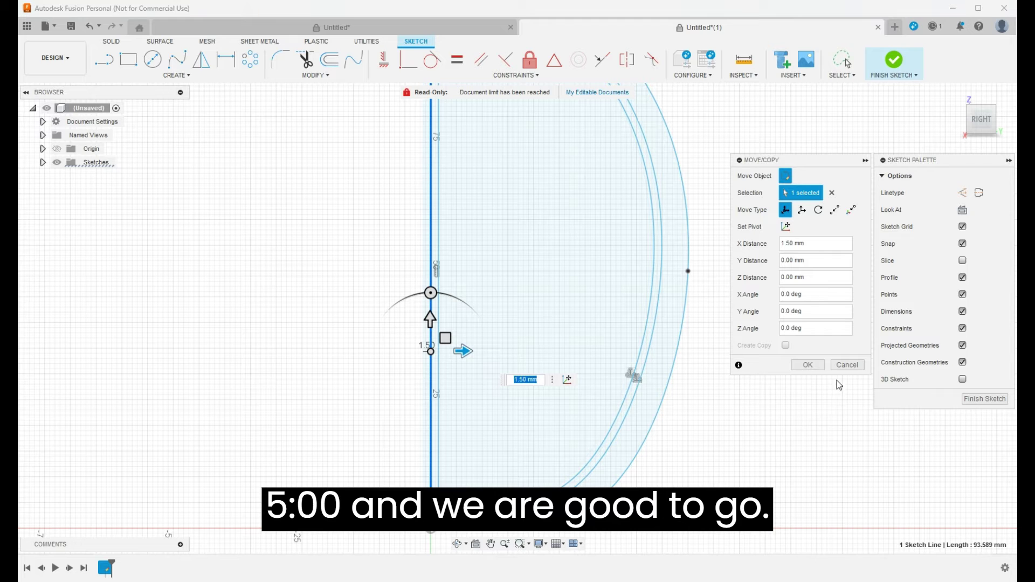
{"action": "left_click", "coordinate": [807, 365]}
{"action": "scroll", "coordinate": [639, 438], "scroll_direction": "down", "scroll_amount": 3}
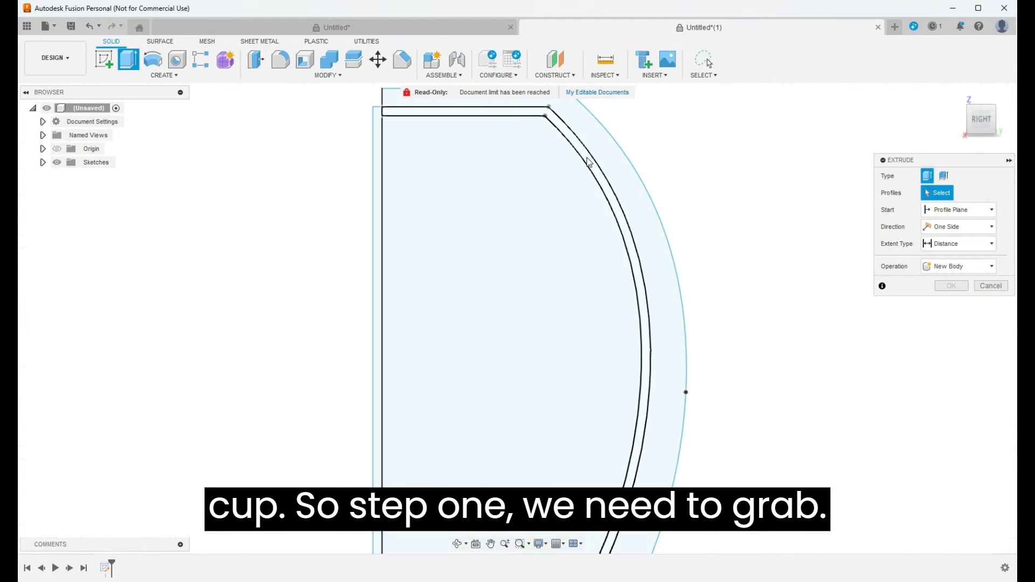
{"action": "left_click", "coordinate": [588, 158]}
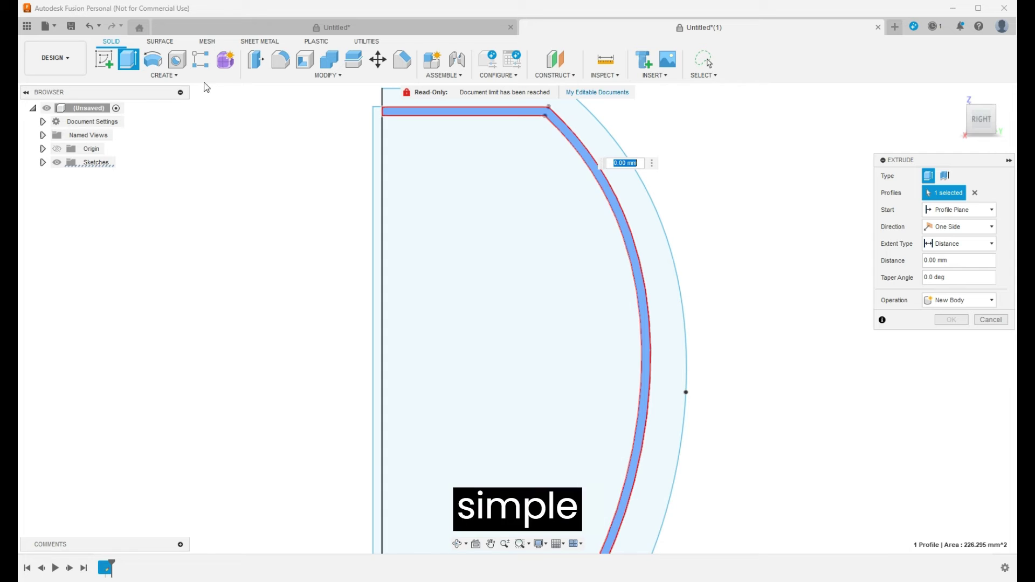
{"action": "key", "text": "Escape"}
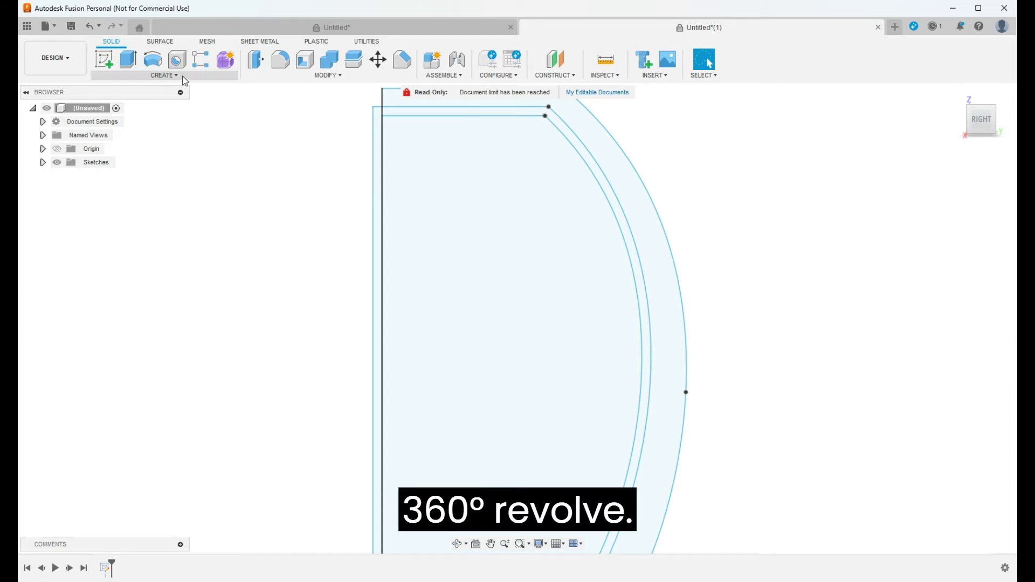
Revolve the thin 1.5 mm band and the inner region 360 degrees about the vertical axis line as a new body
{"action": "left_click", "coordinate": [164, 75]}
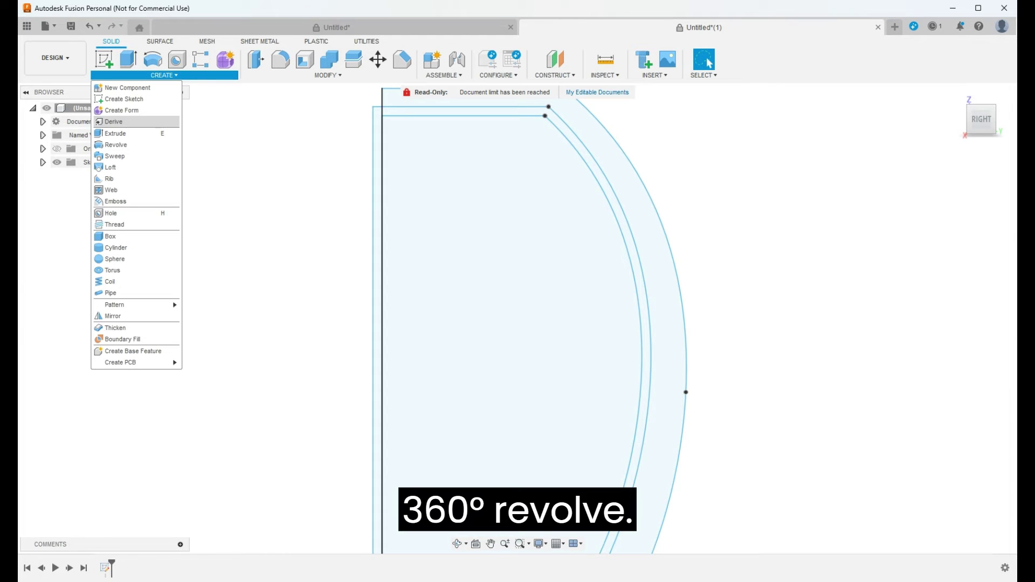
{"action": "left_click", "coordinate": [128, 144]}
{"action": "scroll", "coordinate": [571, 131], "scroll_direction": "up", "scroll_amount": 2}
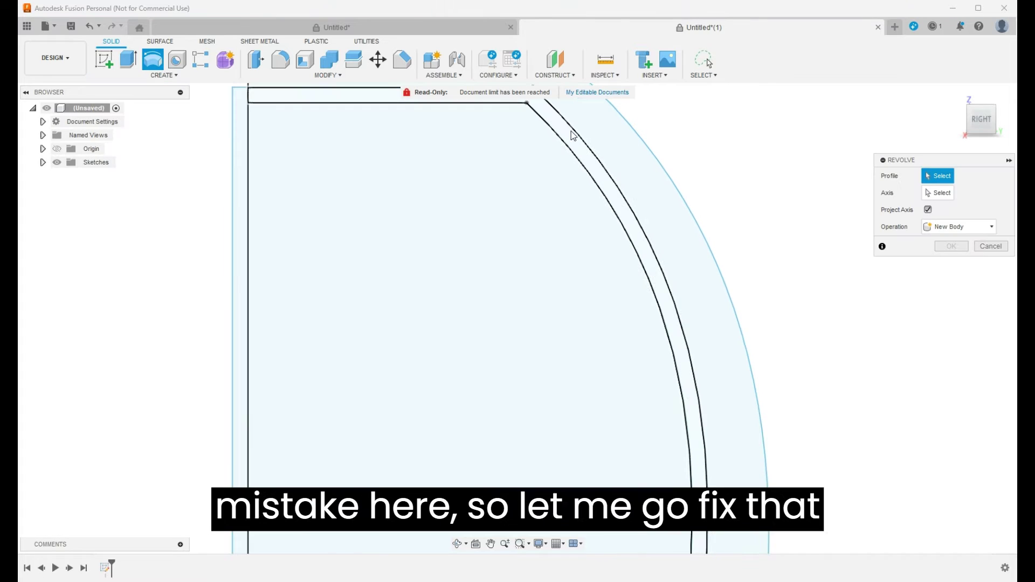
{"action": "scroll", "coordinate": [571, 131], "scroll_direction": "down", "scroll_amount": 1}
{"action": "scroll", "coordinate": [571, 133], "scroll_direction": "down", "scroll_amount": 1}
{"action": "left_click", "coordinate": [572, 134]}
{"action": "left_click", "coordinate": [481, 178]}
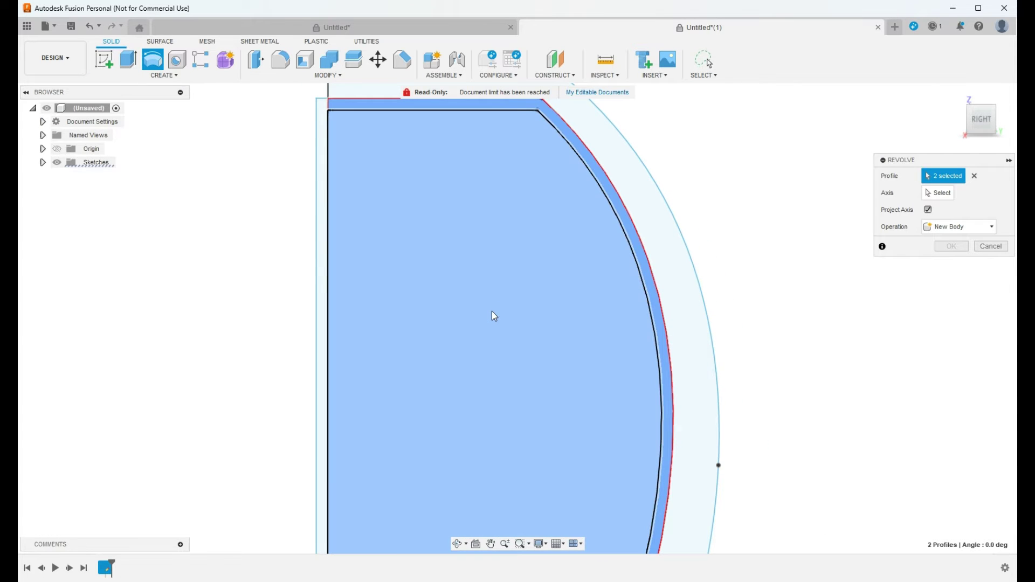
{"action": "scroll", "coordinate": [525, 312], "scroll_direction": "down", "scroll_amount": 2}
{"action": "scroll", "coordinate": [526, 313], "scroll_direction": "down", "scroll_amount": 1}
{"action": "left_click", "coordinate": [941, 193]}
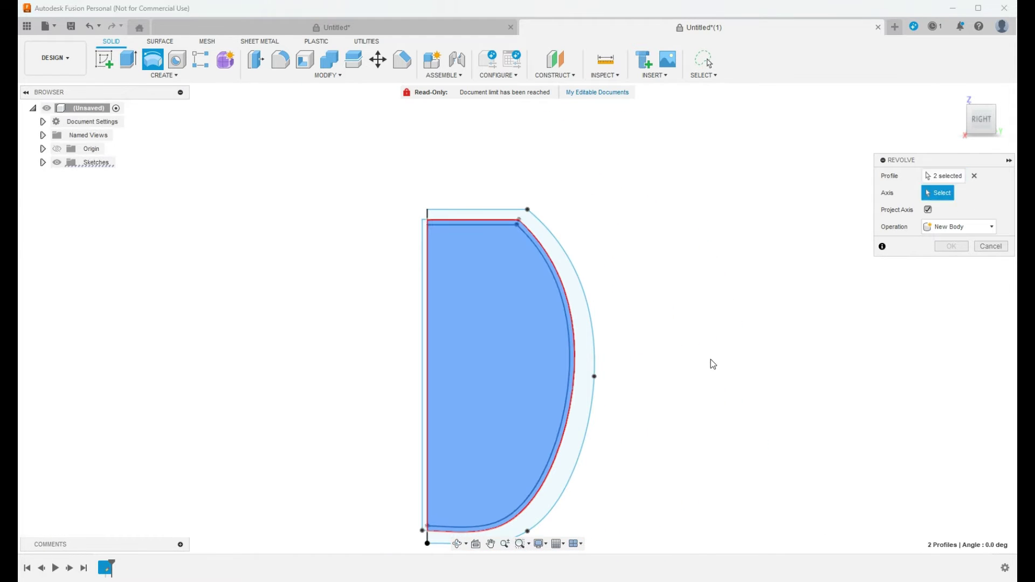
{"action": "scroll", "coordinate": [416, 507], "scroll_direction": "up", "scroll_amount": 5}
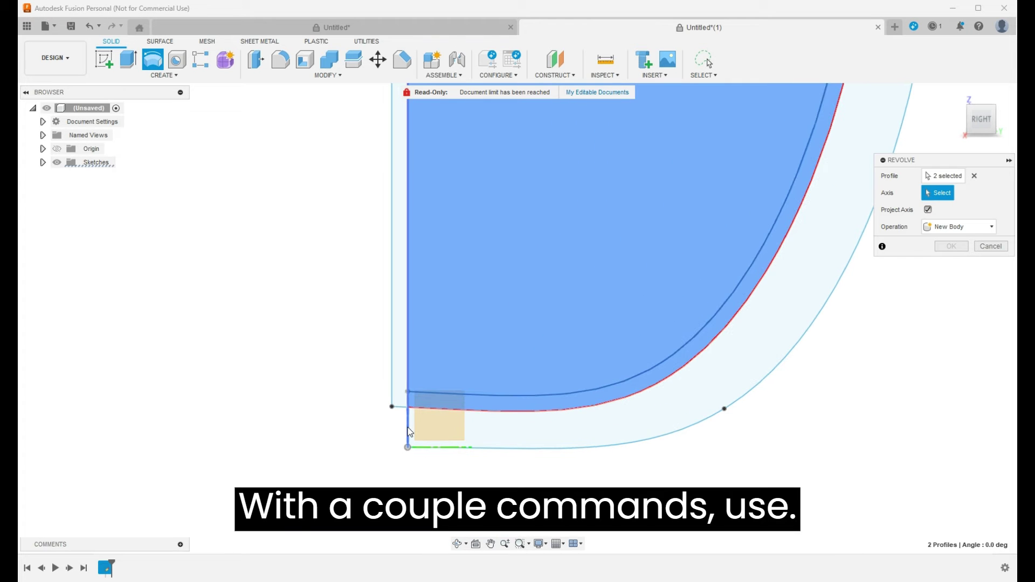
{"action": "left_click", "coordinate": [408, 431]}
{"action": "scroll", "coordinate": [409, 434], "scroll_direction": "down", "scroll_amount": 5}
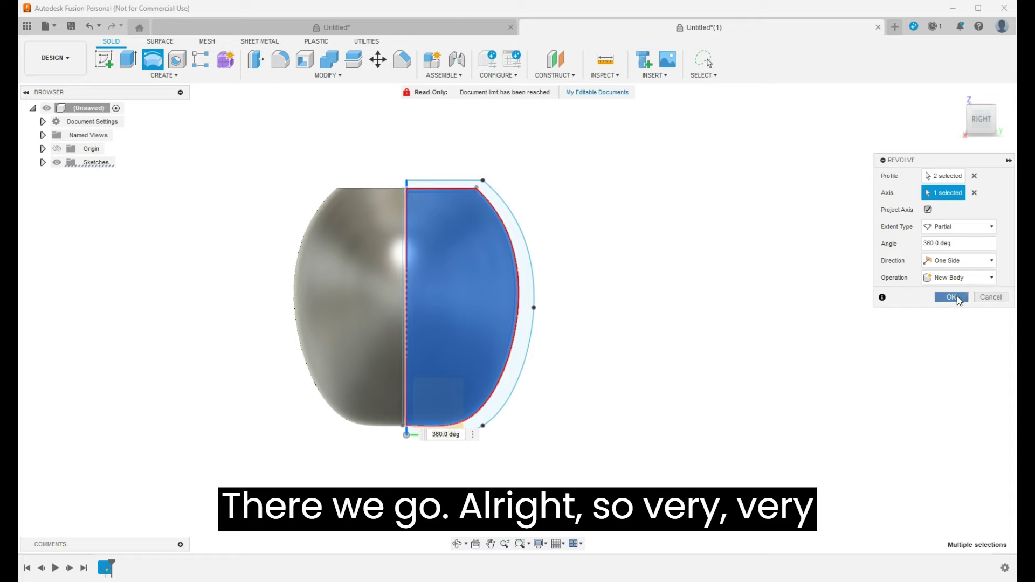
{"action": "left_click", "coordinate": [951, 297]}
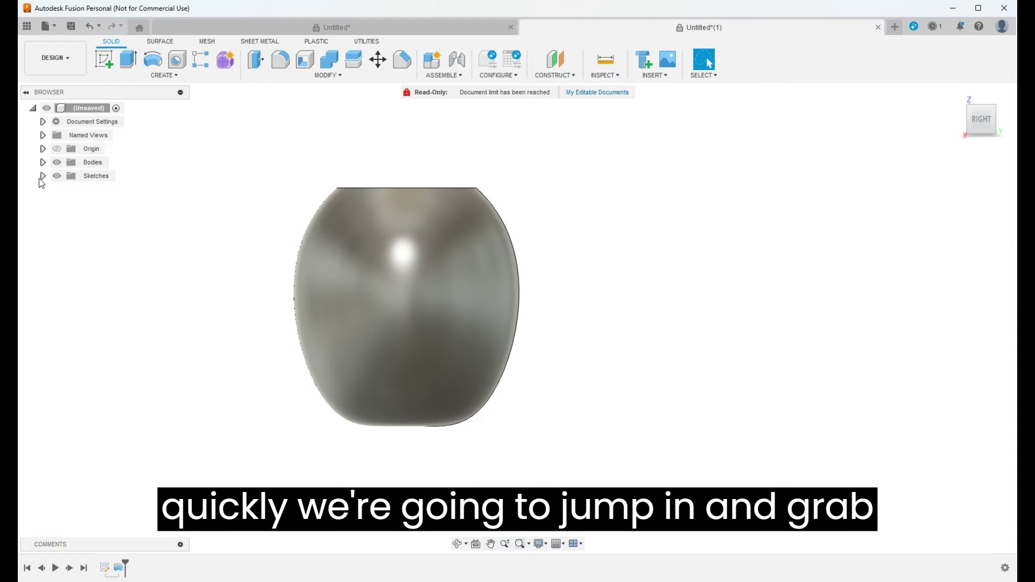
Show Sketch1 again and set up a Revolve of the outer 3 mm band about the vertical axis line
{"action": "left_click", "coordinate": [67, 190]}
{"action": "scroll", "coordinate": [516, 222], "scroll_direction": "up", "scroll_amount": 5}
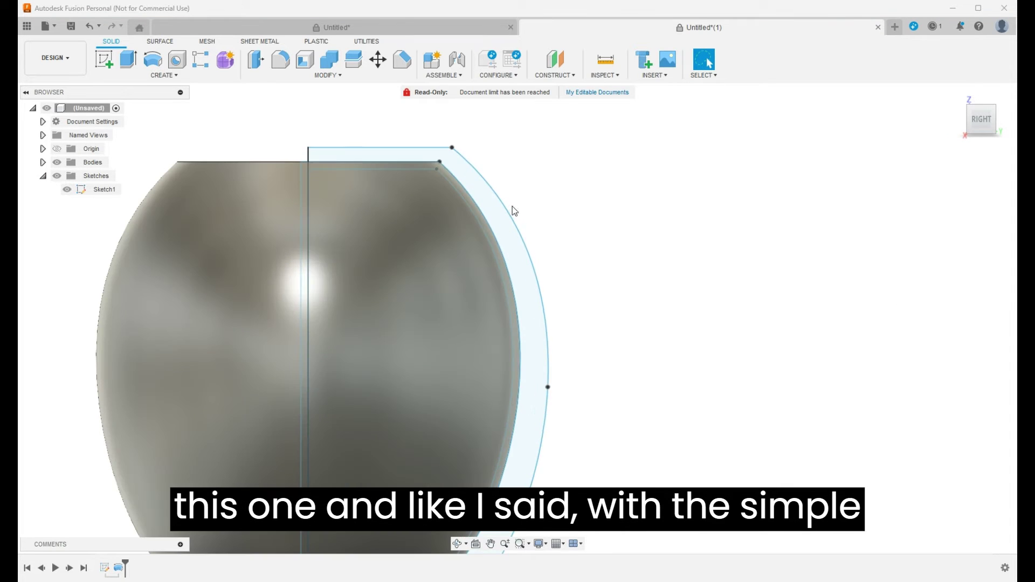
{"action": "left_click", "coordinate": [493, 208]}
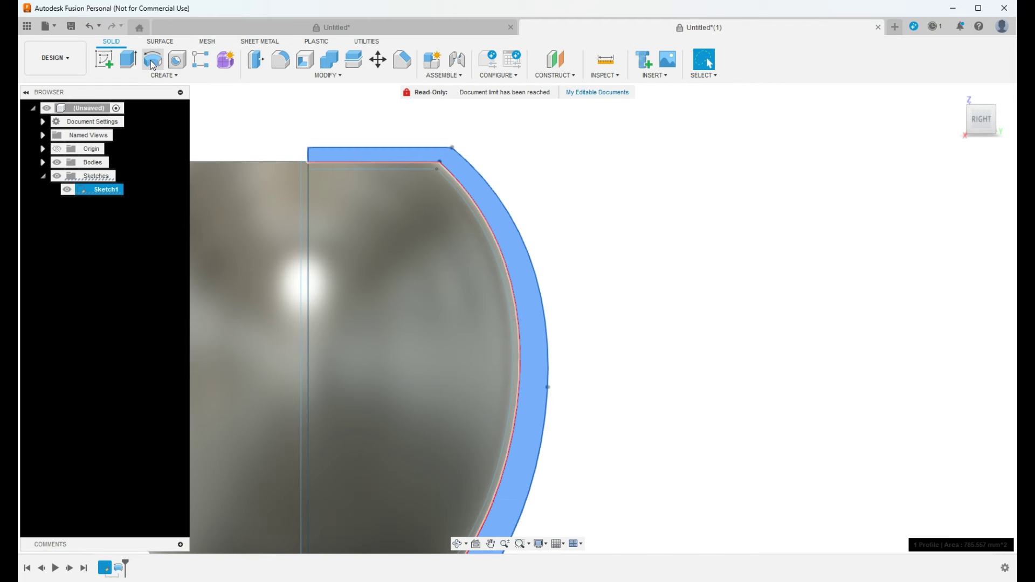
{"action": "left_click", "coordinate": [151, 63]}
{"action": "scroll", "coordinate": [483, 405], "scroll_direction": "up", "scroll_amount": 6}
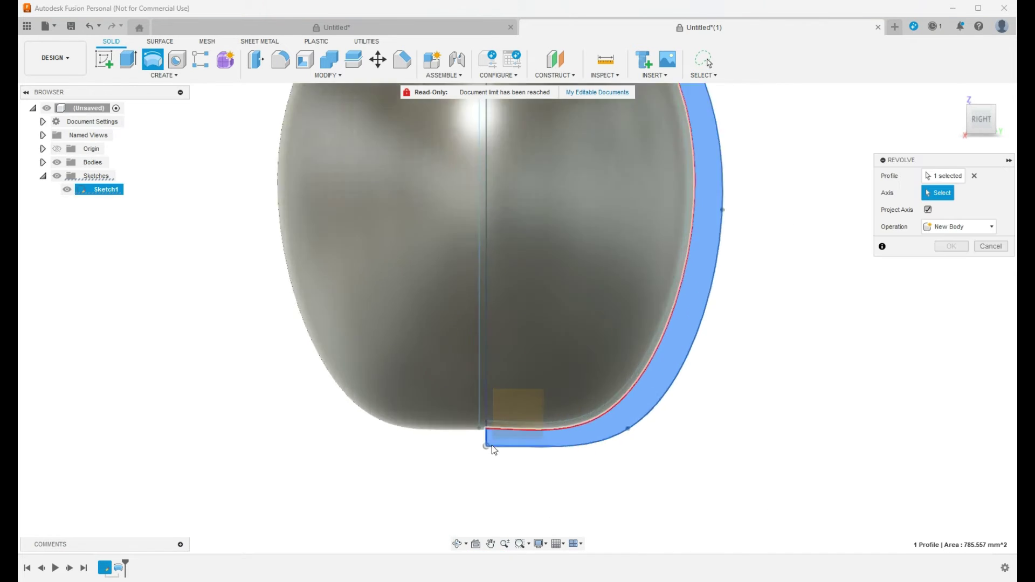
{"action": "scroll", "coordinate": [490, 447], "scroll_direction": "up", "scroll_amount": 3}
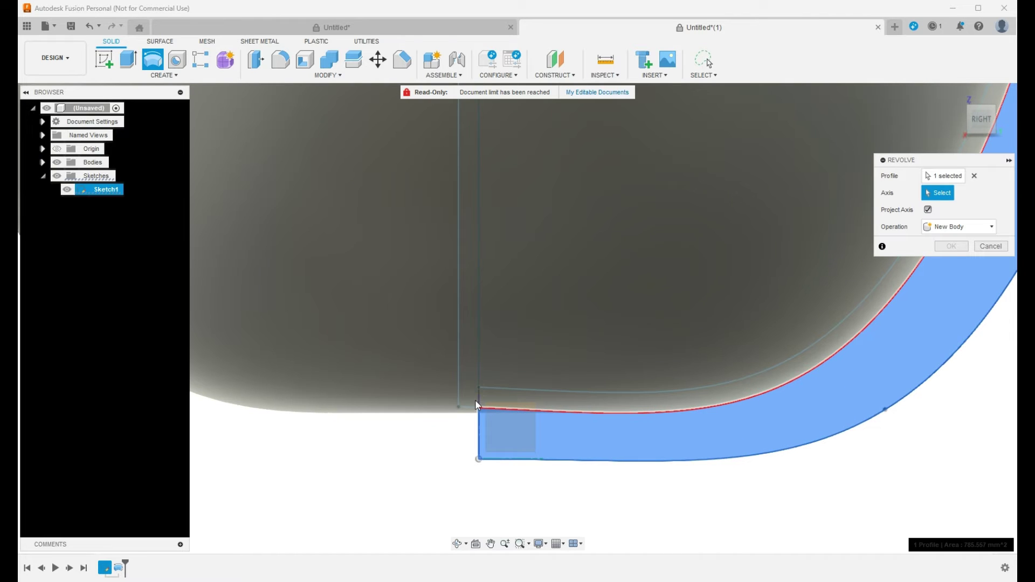
{"action": "scroll", "coordinate": [476, 403], "scroll_direction": "up", "scroll_amount": 3}
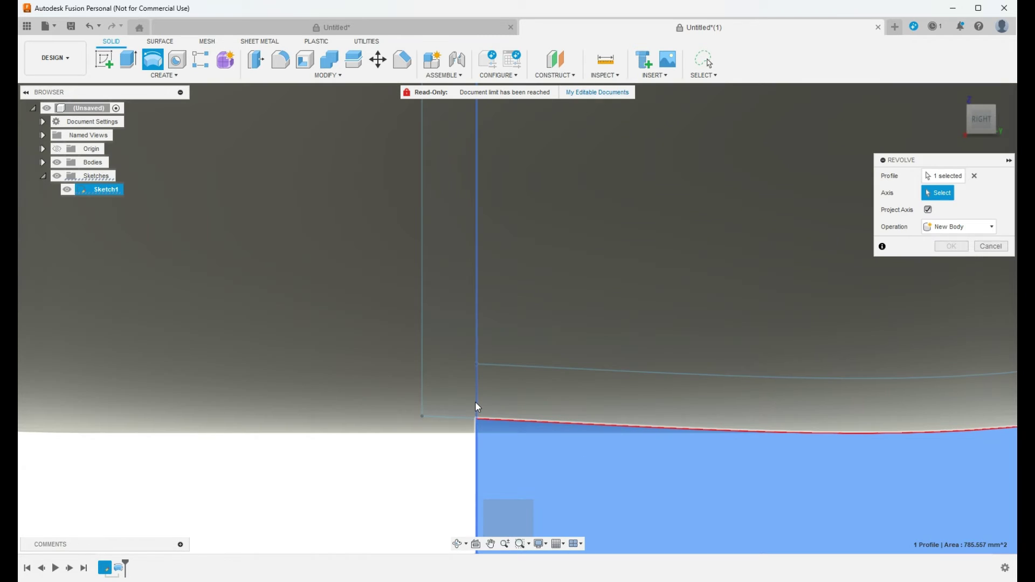
{"action": "left_click", "coordinate": [476, 406]}
{"action": "scroll", "coordinate": [476, 405], "scroll_direction": "down", "scroll_amount": 6}
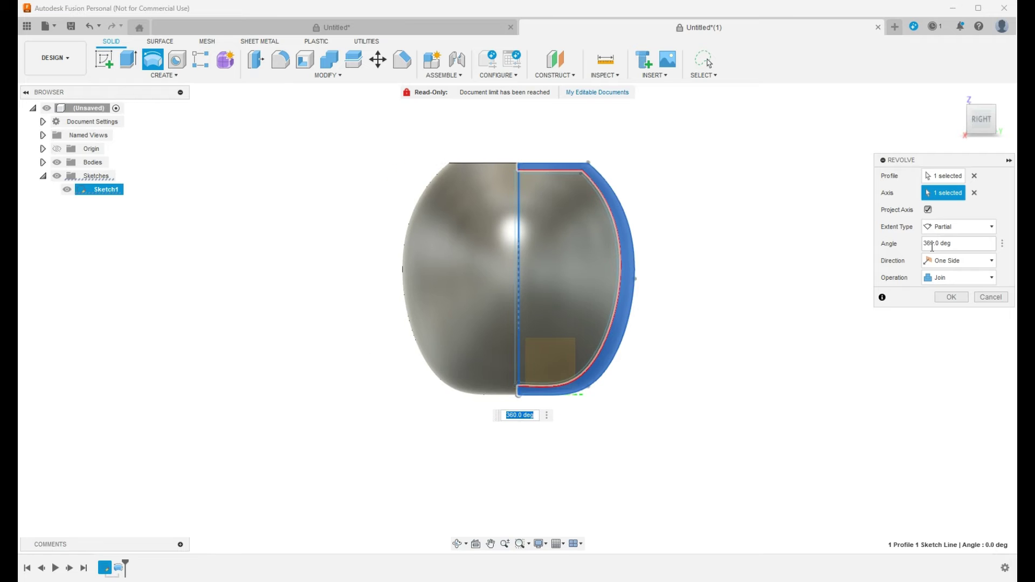
Create the rib from the outer band with a revolve angle of 10 degrees and the New Body operation
{"action": "left_click", "coordinate": [935, 242]}
{"action": "key", "text": "BackSpace"}
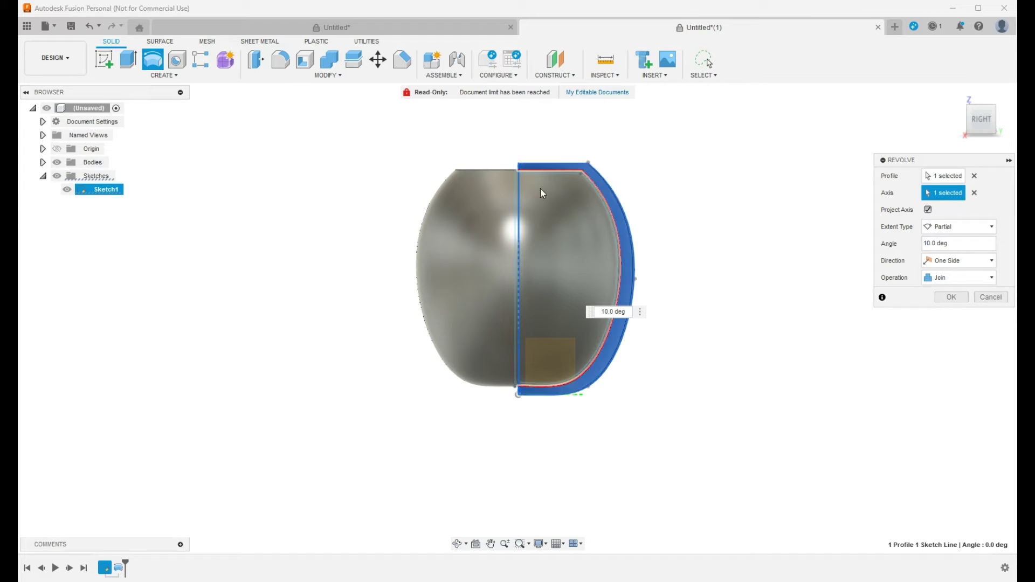
{"action": "left_click", "coordinate": [976, 107]}
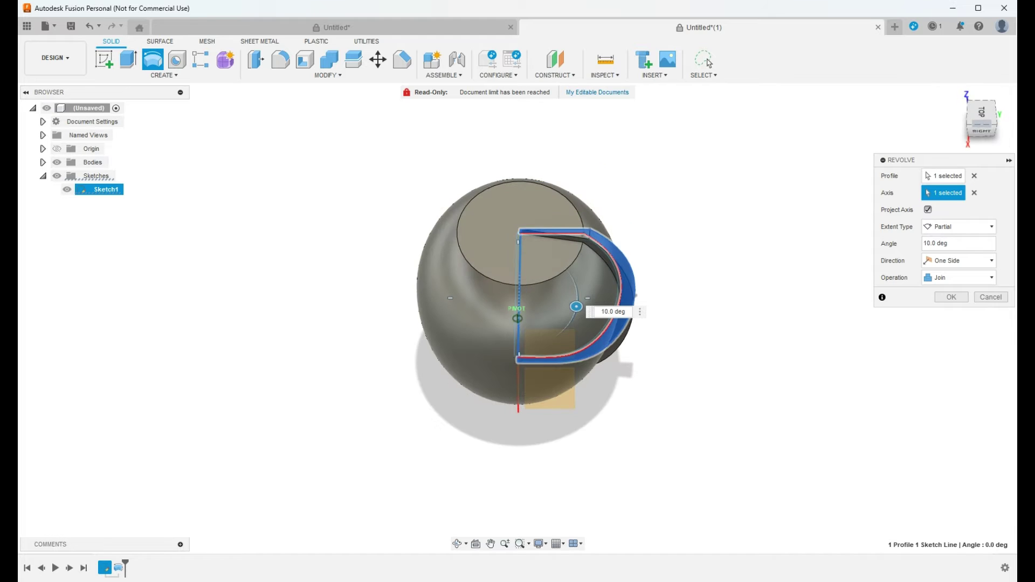
{"action": "left_click", "coordinate": [971, 276]}
{"action": "left_click", "coordinate": [968, 326]}
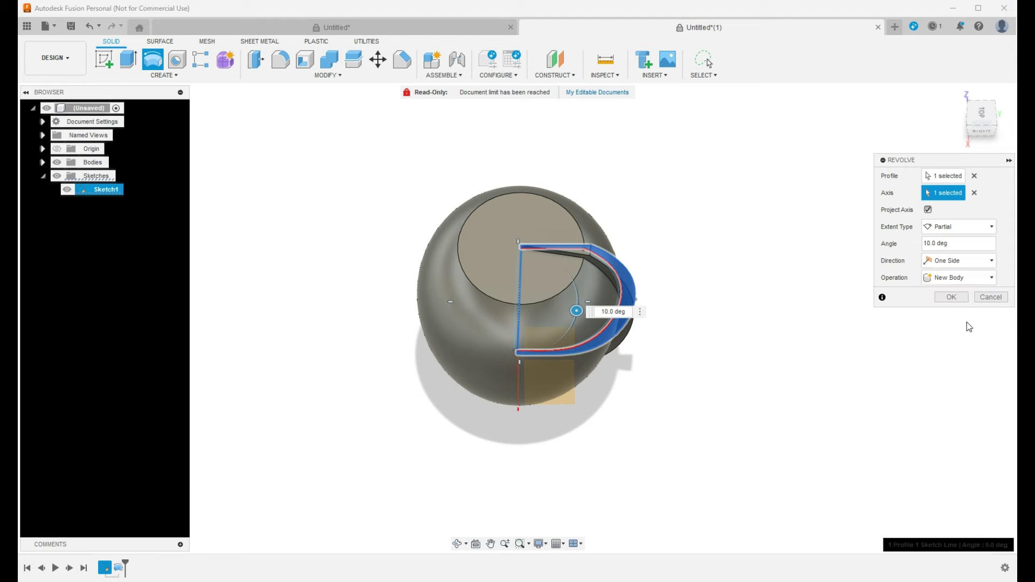
{"action": "left_click", "coordinate": [957, 297]}
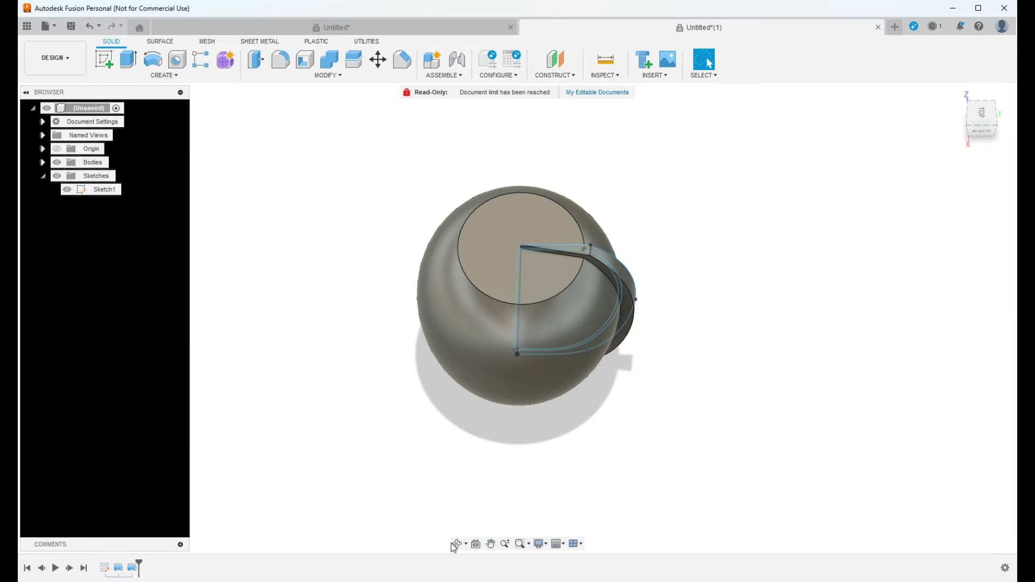
Pattern the thin rib body circularly around the vertical axis line with Full distribution and a quantity of 18
{"action": "left_click_drag", "start_coordinate": [454, 538], "coordinate": [461, 506]}
{"action": "left_click_drag", "start_coordinate": [505, 343], "coordinate": [542, 323]}
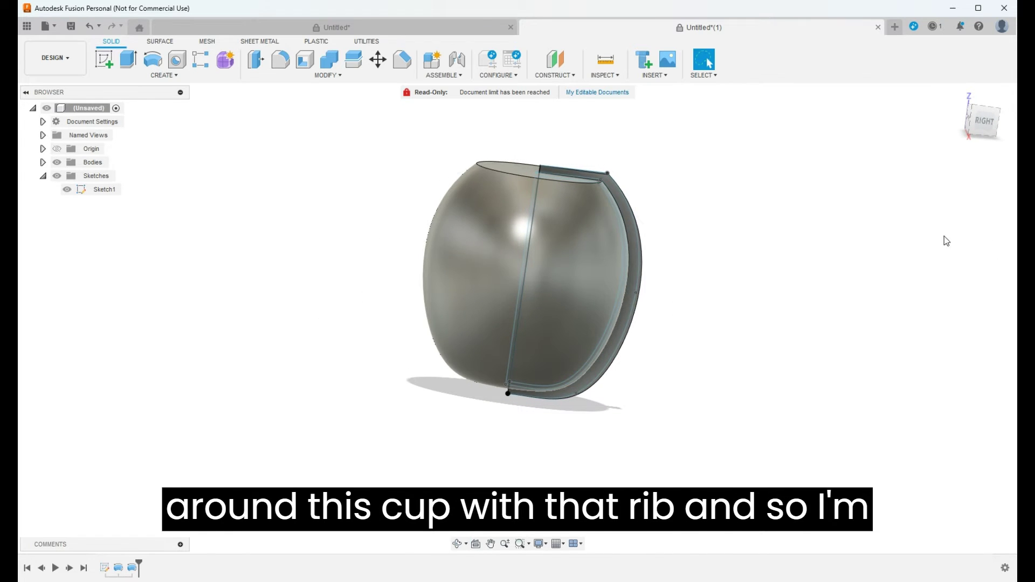
{"action": "left_click", "coordinate": [42, 162]}
{"action": "left_click", "coordinate": [93, 190]}
{"action": "left_click", "coordinate": [94, 192]}
{"action": "left_click", "coordinate": [173, 77]}
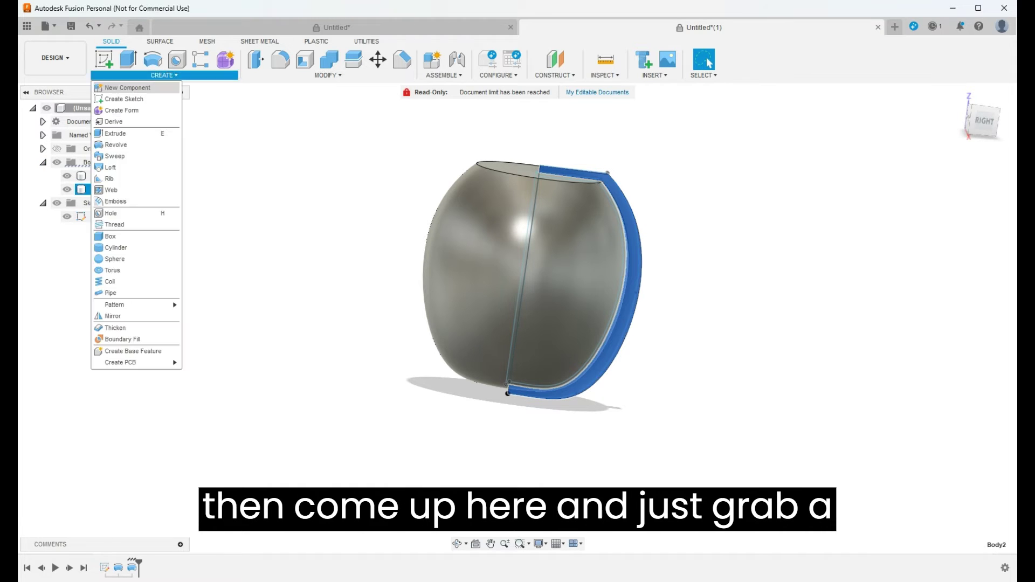
{"action": "mouse_move", "coordinate": [150, 309]}
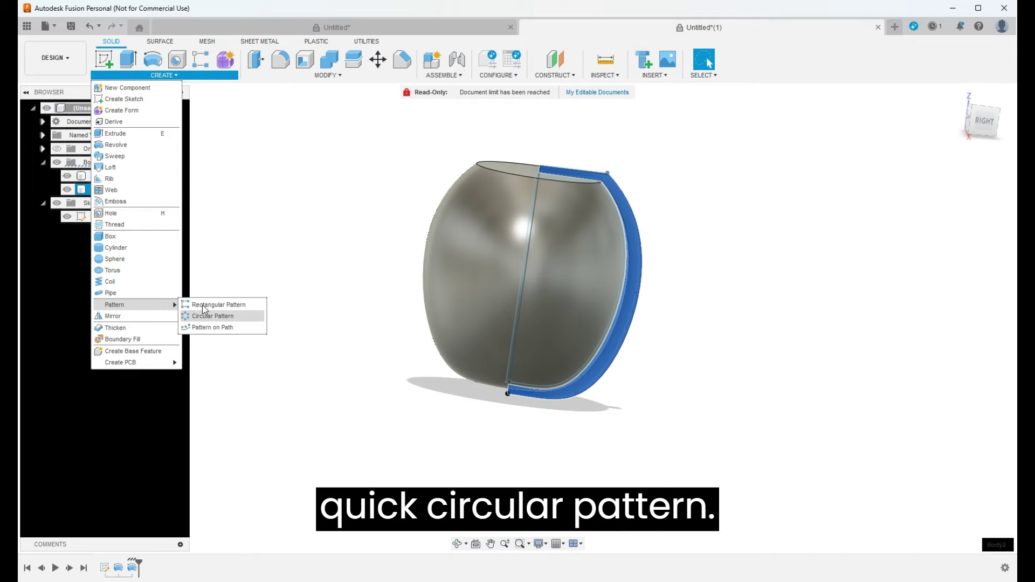
{"action": "left_click", "coordinate": [212, 316]}
{"action": "scroll", "coordinate": [626, 276], "scroll_direction": "up", "scroll_amount": 3}
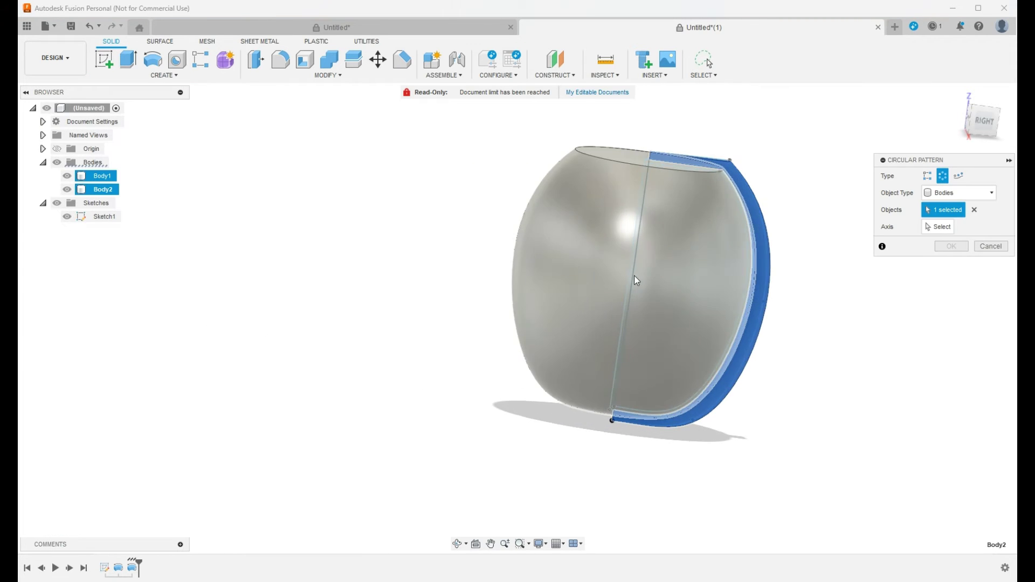
{"action": "left_click", "coordinate": [938, 227]}
{"action": "scroll", "coordinate": [619, 409], "scroll_direction": "up", "scroll_amount": 3}
{"action": "scroll", "coordinate": [598, 420], "scroll_direction": "down", "scroll_amount": 1}
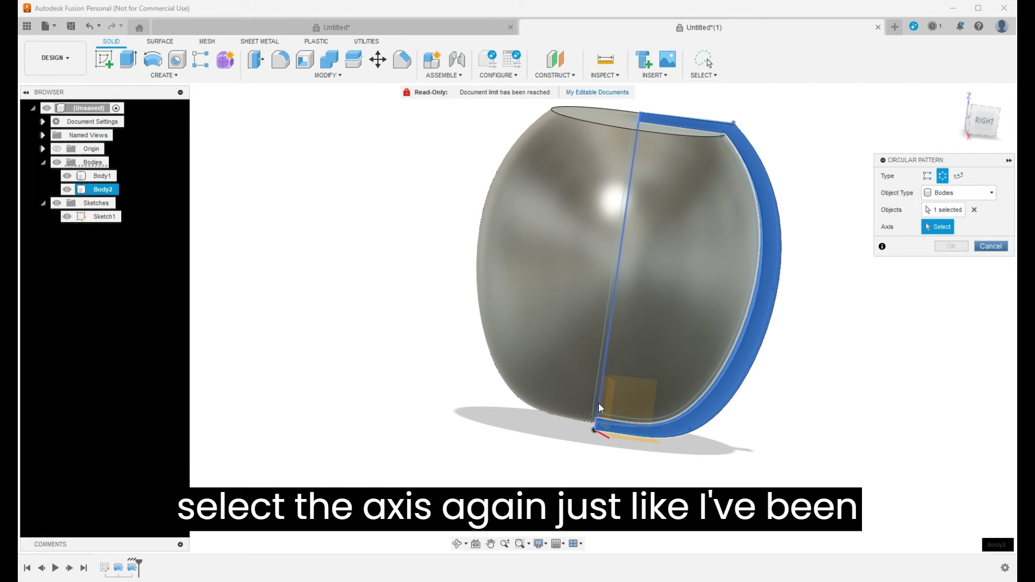
{"action": "left_click", "coordinate": [600, 408]}
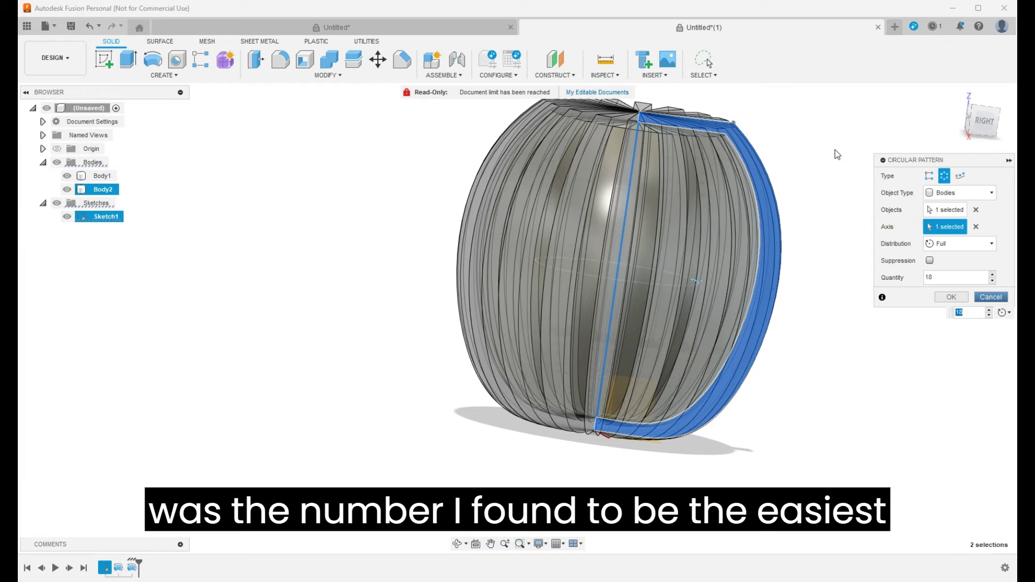
{"action": "left_click", "coordinate": [988, 108]}
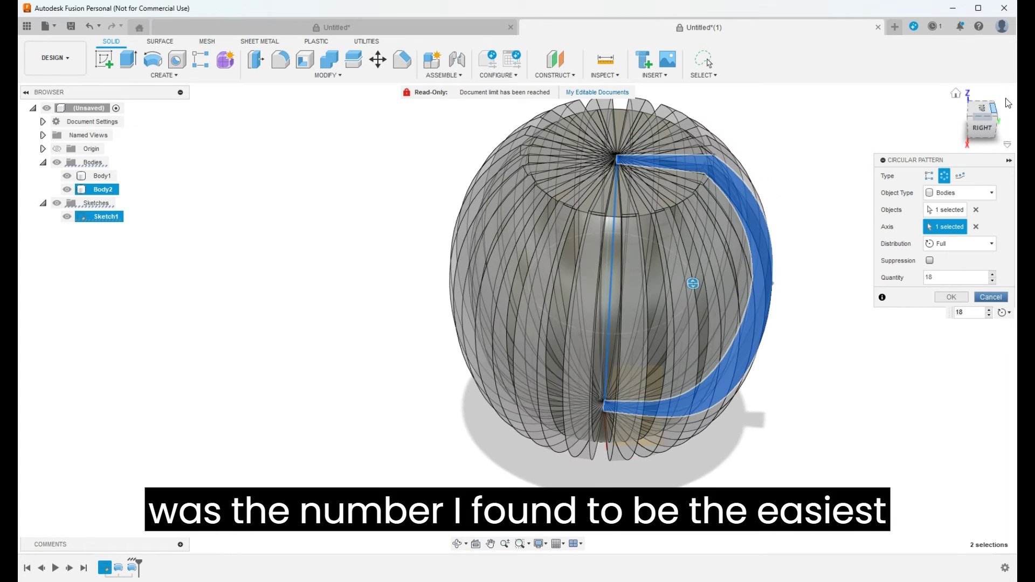
{"action": "left_click_drag", "start_coordinate": [988, 108], "coordinate": [961, 114]}
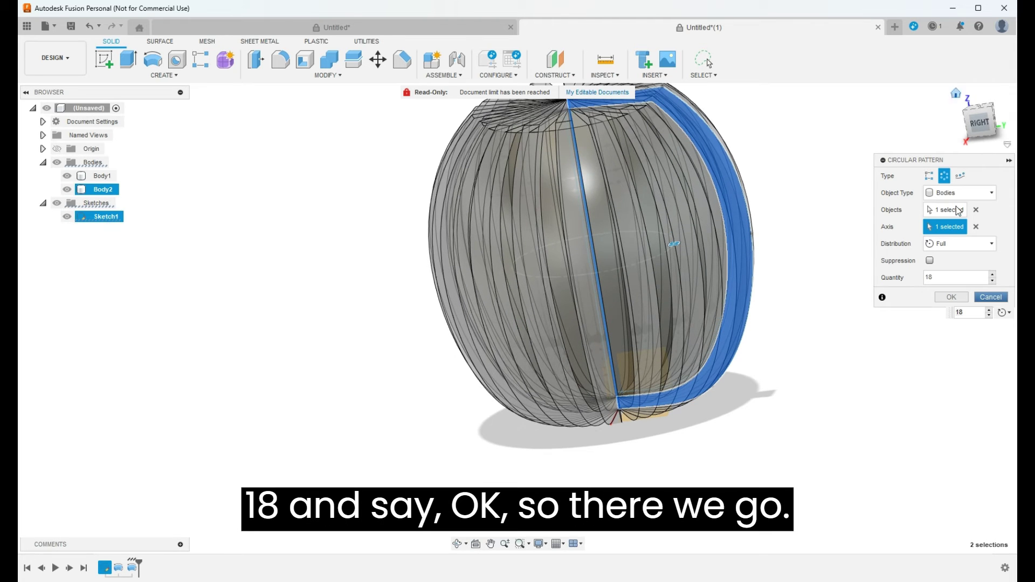
{"action": "left_click", "coordinate": [961, 297]}
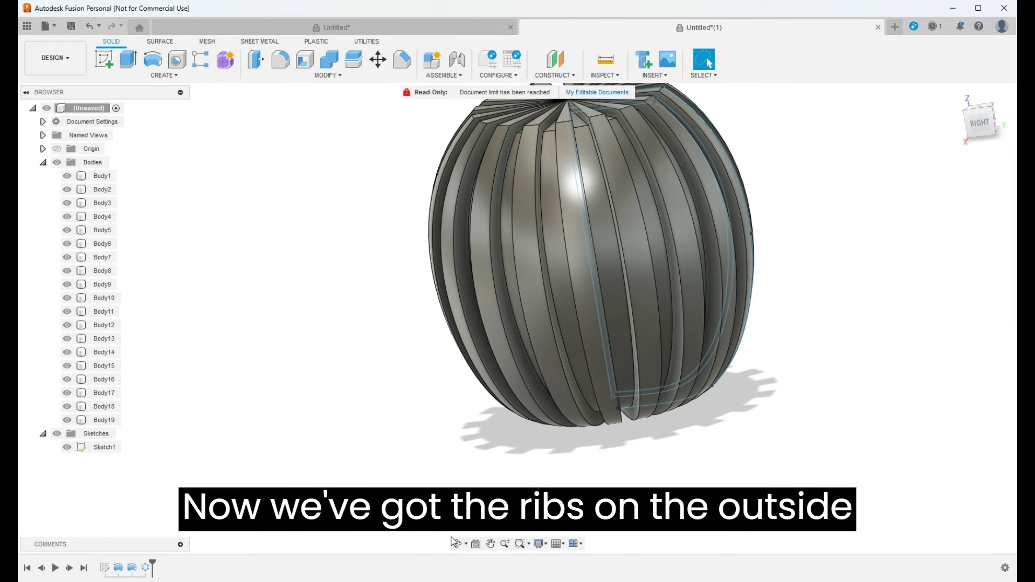
Revolve the inner region of Sketch1 360 degrees about the vertical axis line with the Cut operation to hollow the cup
{"action": "left_click", "coordinate": [457, 543]}
{"action": "left_click_drag", "start_coordinate": [644, 299], "coordinate": [710, 246]}
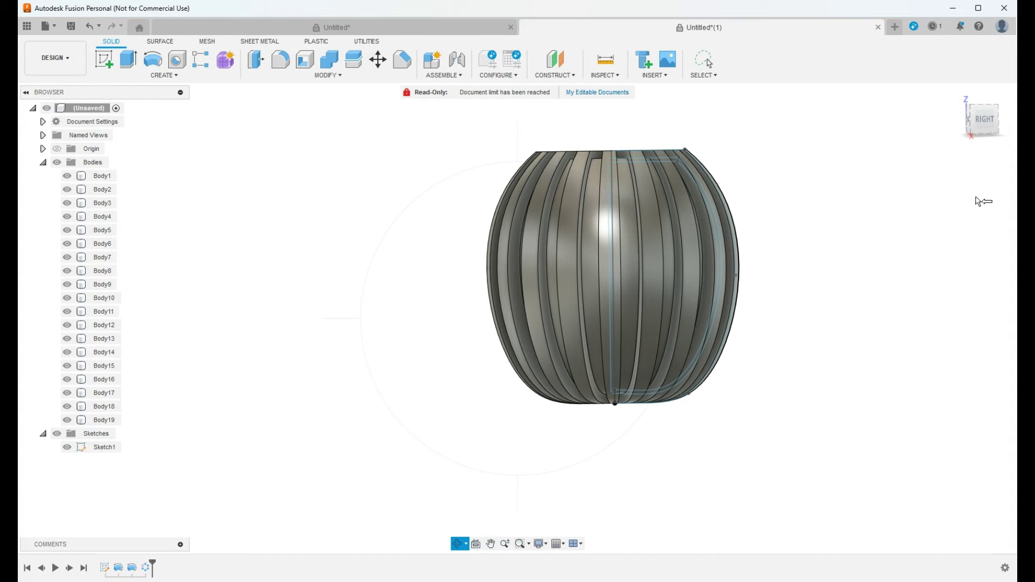
{"action": "key", "text": "Escape"}
{"action": "scroll", "coordinate": [734, 196], "scroll_direction": "up", "scroll_amount": 5}
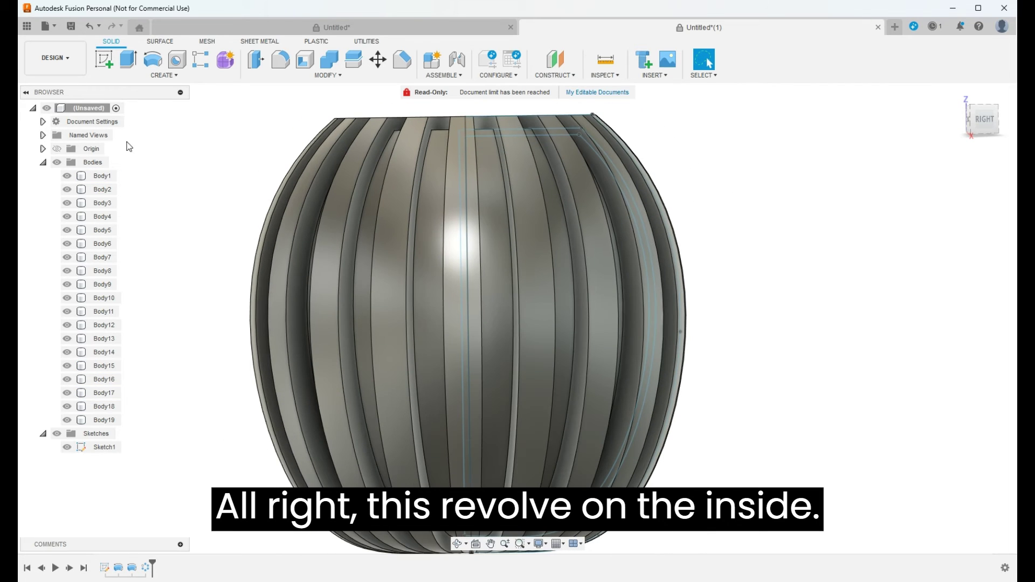
{"action": "left_click", "coordinate": [43, 162]}
{"action": "scroll", "coordinate": [586, 144], "scroll_direction": "up", "scroll_amount": 3}
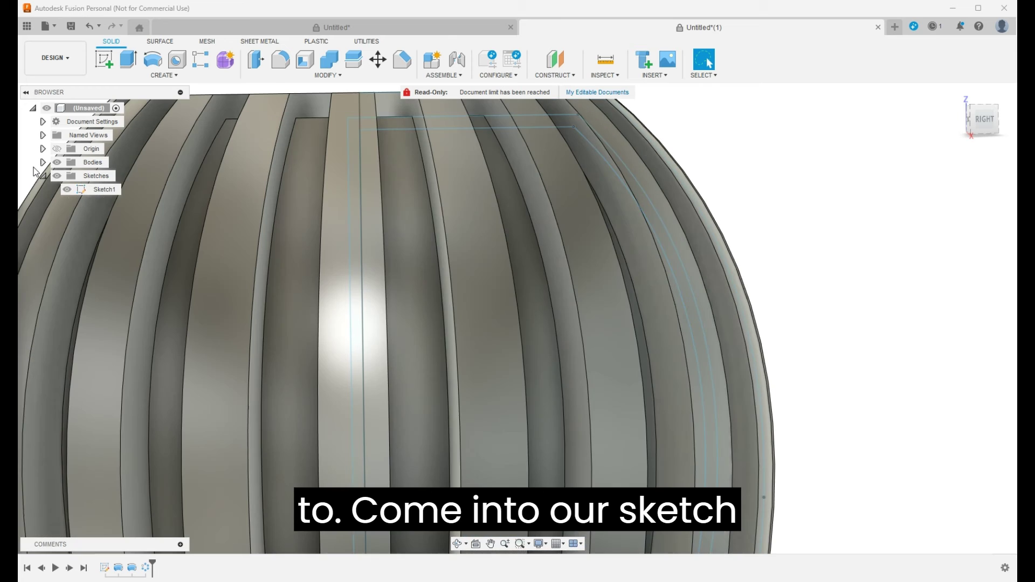
{"action": "scroll", "coordinate": [563, 156], "scroll_direction": "down", "scroll_amount": 2}
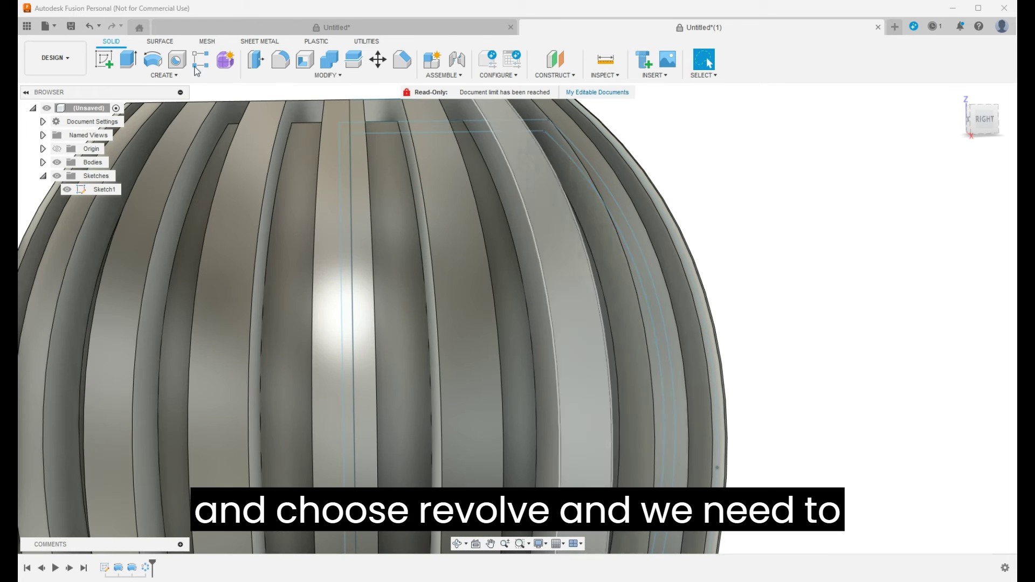
{"action": "left_click", "coordinate": [153, 59]}
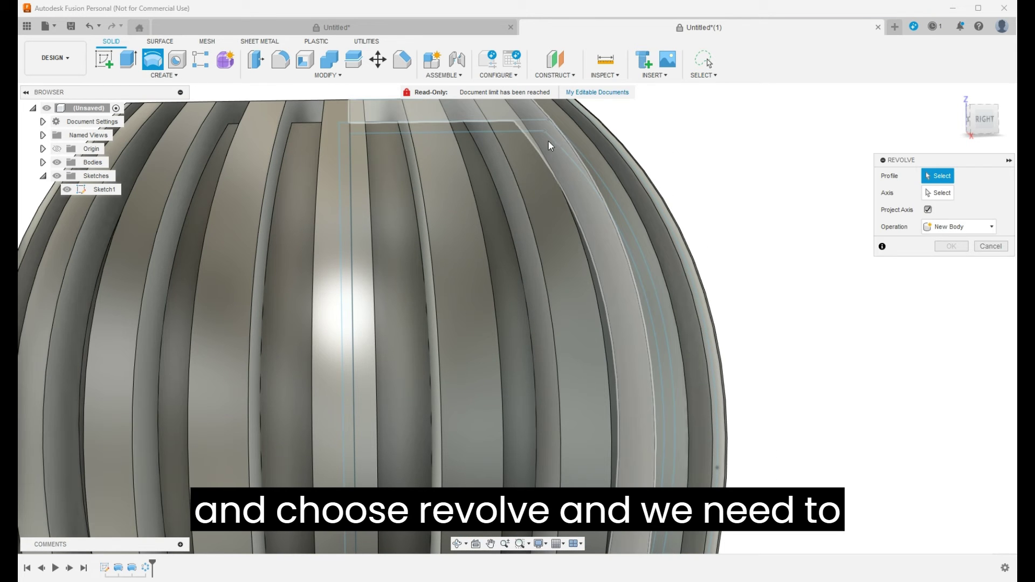
{"action": "scroll", "coordinate": [548, 143], "scroll_direction": "down", "scroll_amount": 4}
{"action": "scroll", "coordinate": [568, 174], "scroll_direction": "up", "scroll_amount": 2}
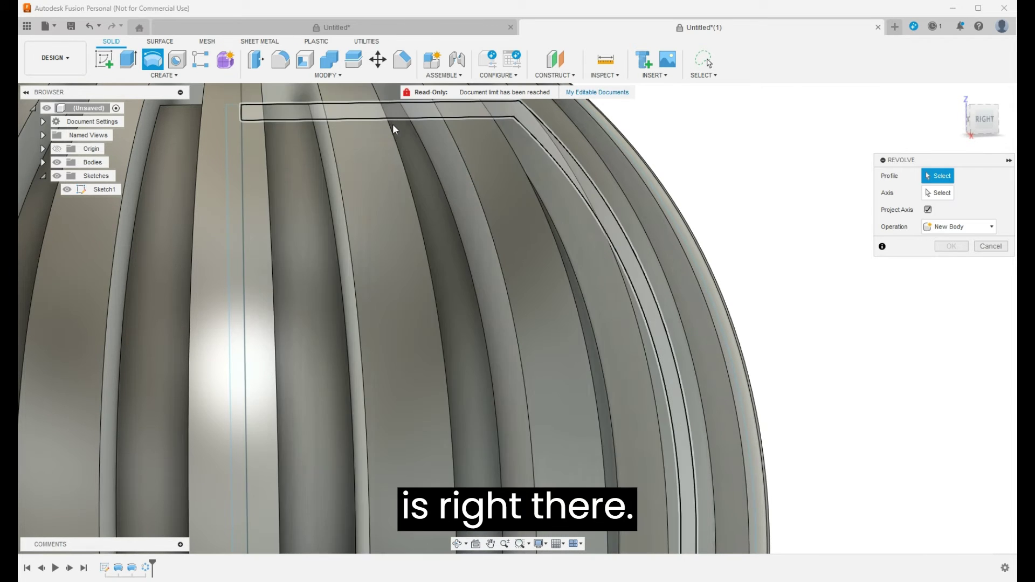
{"action": "left_click", "coordinate": [395, 135]}
{"action": "scroll", "coordinate": [437, 275], "scroll_direction": "down", "scroll_amount": 5}
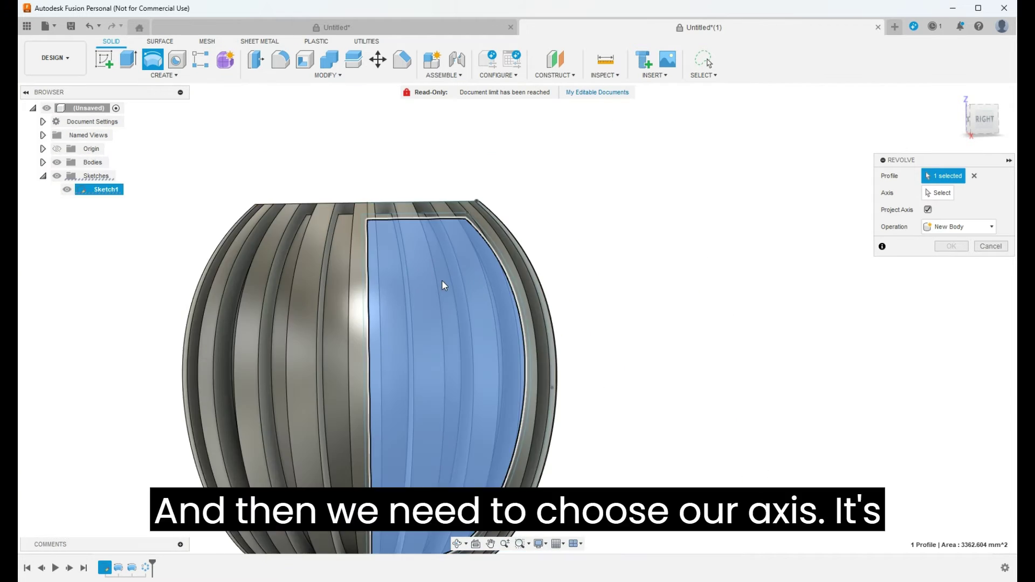
{"action": "scroll", "coordinate": [525, 418], "scroll_direction": "down", "scroll_amount": 3}
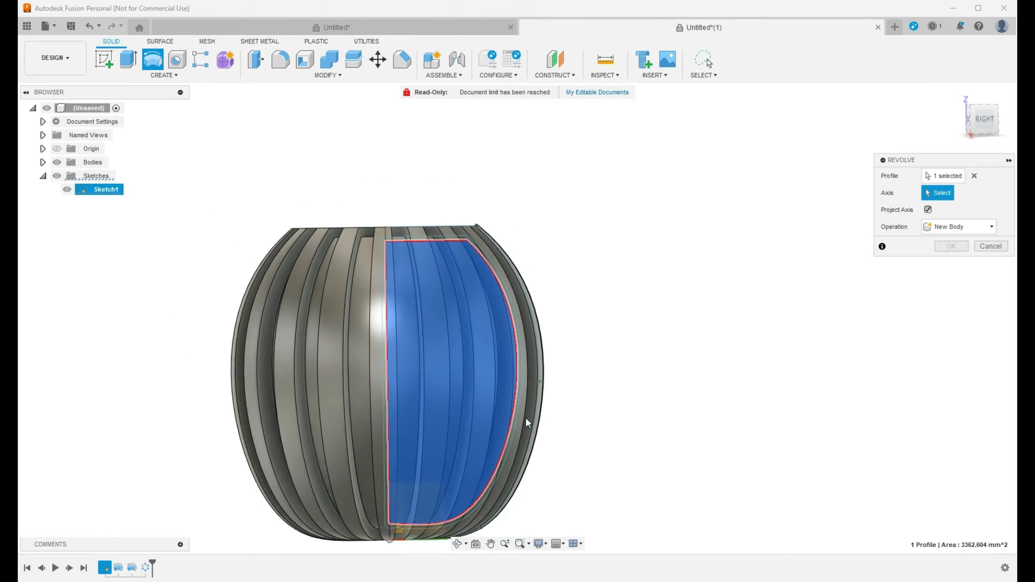
{"action": "scroll", "coordinate": [464, 447], "scroll_direction": "up", "scroll_amount": 6}
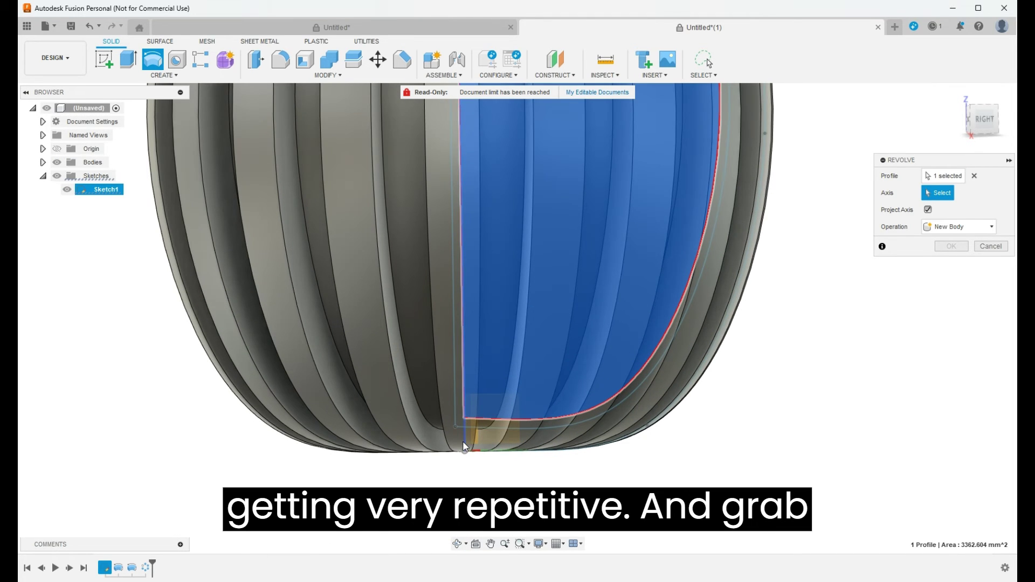
{"action": "left_click", "coordinate": [464, 446]}
{"action": "scroll", "coordinate": [467, 447], "scroll_direction": "down", "scroll_amount": 3}
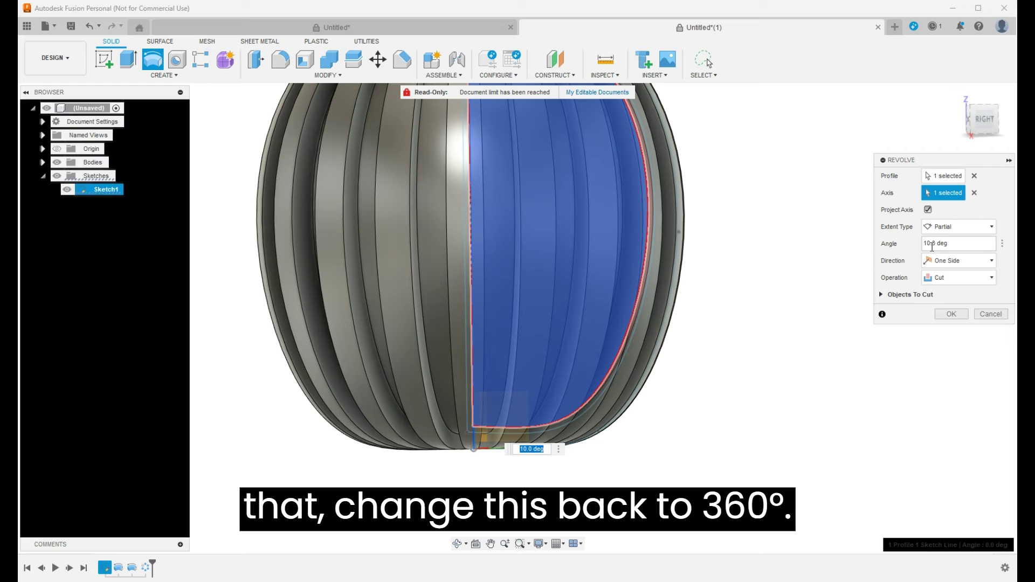
{"action": "left_click", "coordinate": [927, 245]}
{"action": "type", "text": "36"}
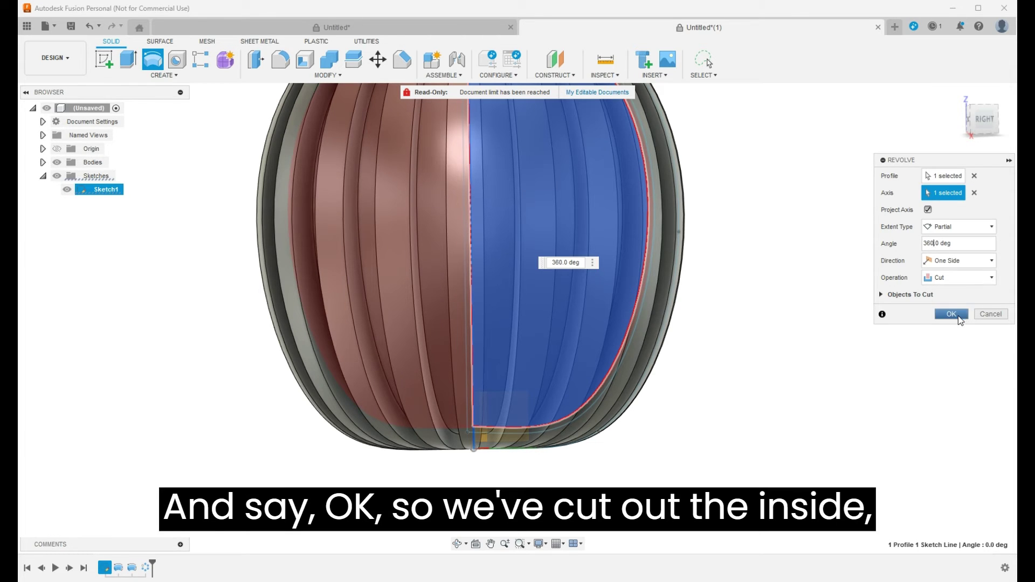
{"action": "left_click", "coordinate": [951, 314]}
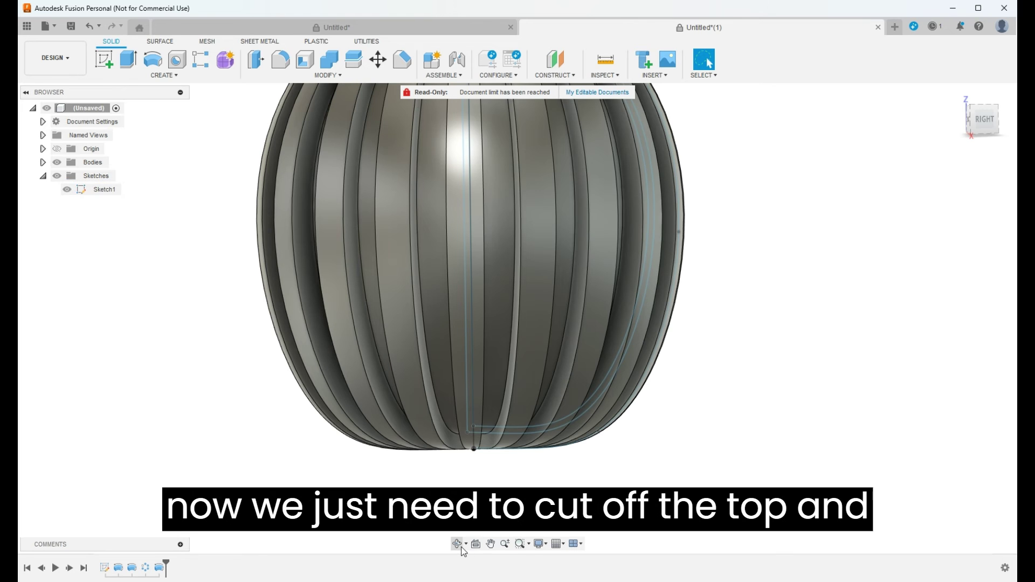
Start a new sketch on the vertical origin plane through the middle of the cup, viewed from the right side
{"action": "mouse_move", "coordinate": [472, 270]}
{"action": "middle_mouse_down", "text": "shift"}
{"action": "mouse_move", "coordinate": [472, 312]}
{"action": "mouse_move", "coordinate": [471, 272]}
{"action": "middle_mouse_up", "text": "shift"}
{"action": "scroll", "coordinate": [537, 404], "scroll_direction": "down", "scroll_amount": 5}
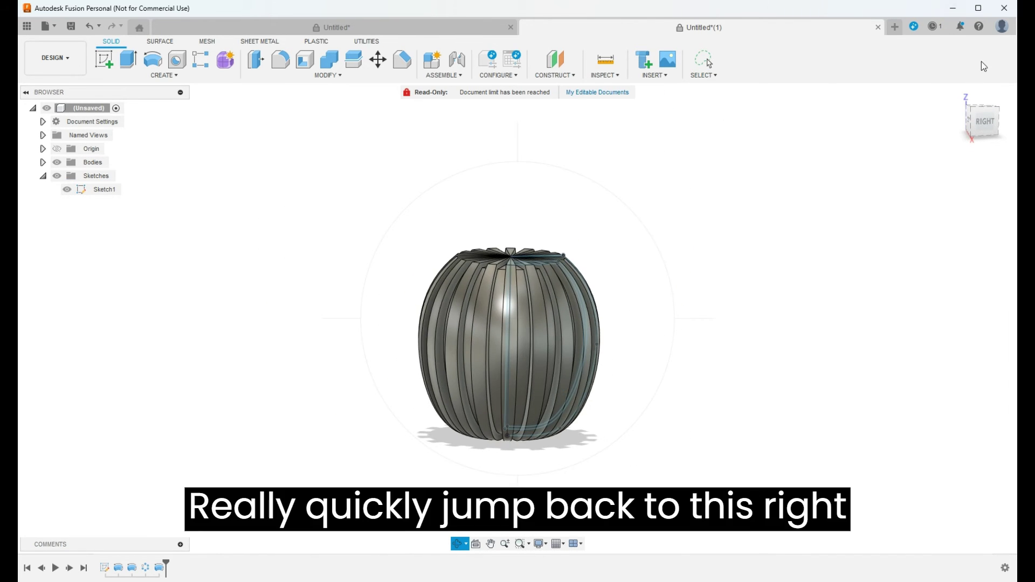
{"action": "left_click", "coordinate": [987, 122]}
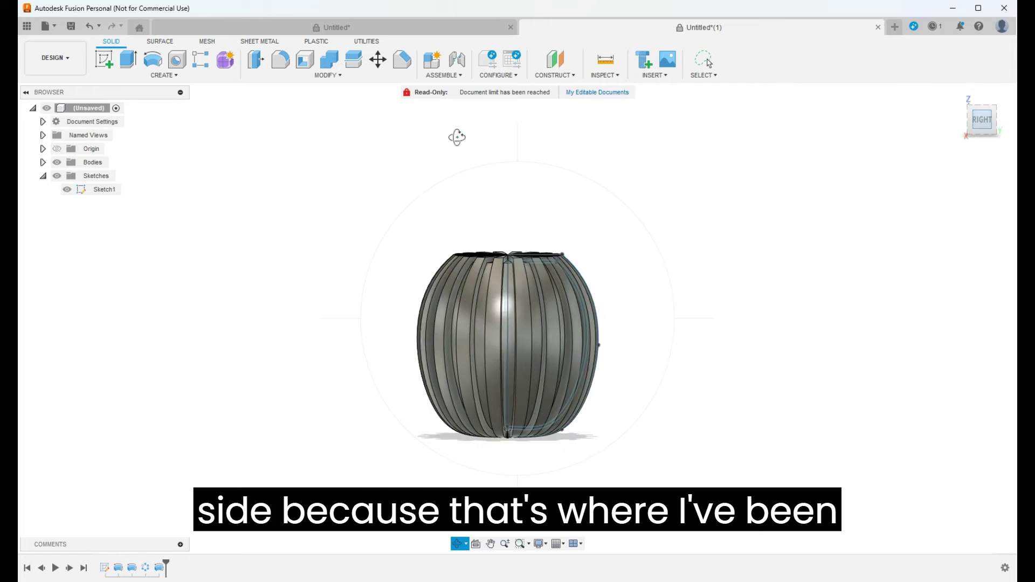
{"action": "left_click", "coordinate": [104, 60]}
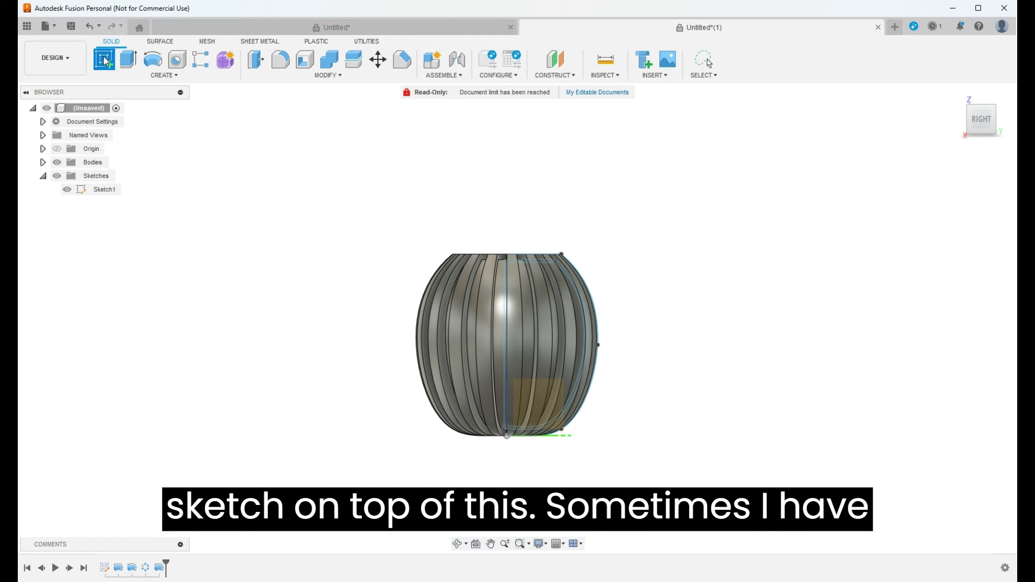
{"action": "scroll", "coordinate": [545, 361], "scroll_direction": "down", "scroll_amount": 5}
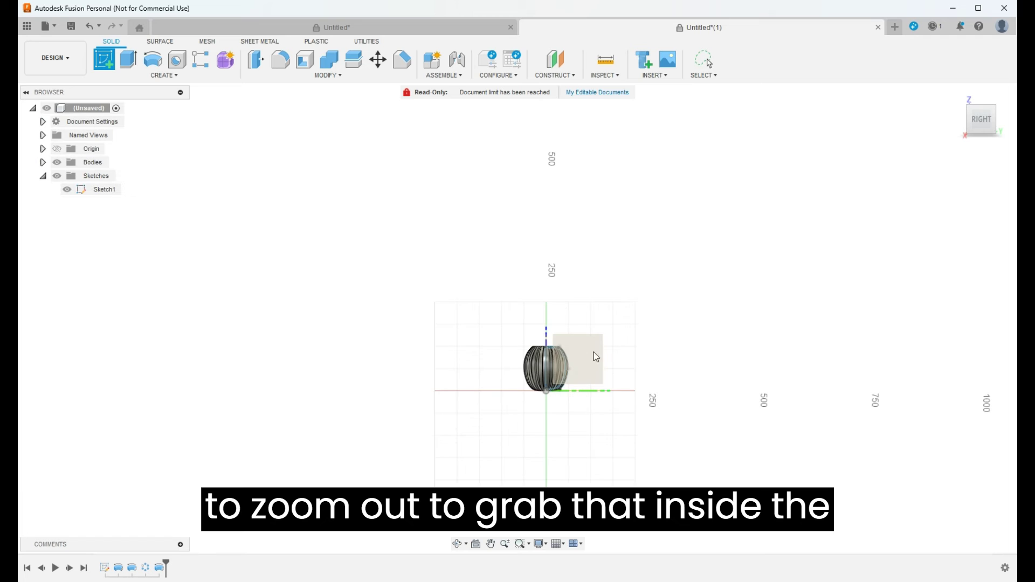
{"action": "left_click", "coordinate": [584, 360]}
{"action": "scroll", "coordinate": [538, 267], "scroll_direction": "up", "scroll_amount": 4}
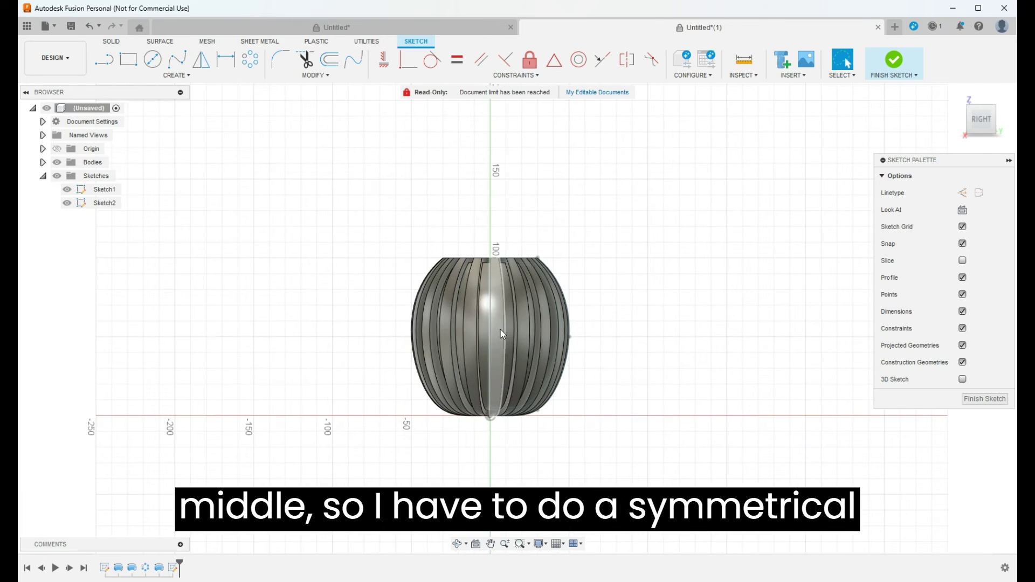
Sketch a two-point rectangle about 83 mm wide and 11 mm high across the top of the cup, starting above its rim
{"action": "scroll", "coordinate": [504, 340], "scroll_direction": "up", "scroll_amount": 5}
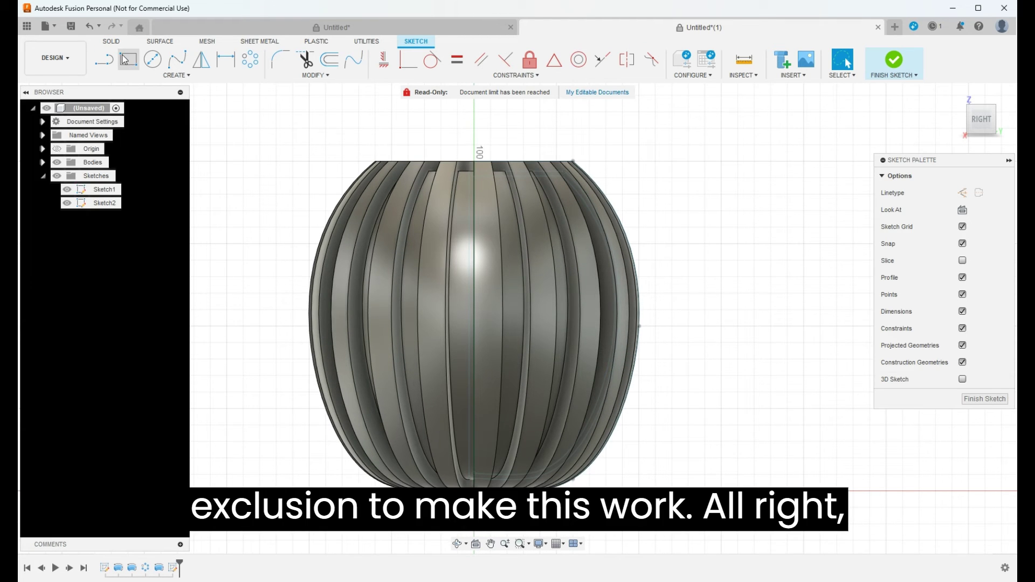
{"action": "left_click", "coordinate": [125, 59]}
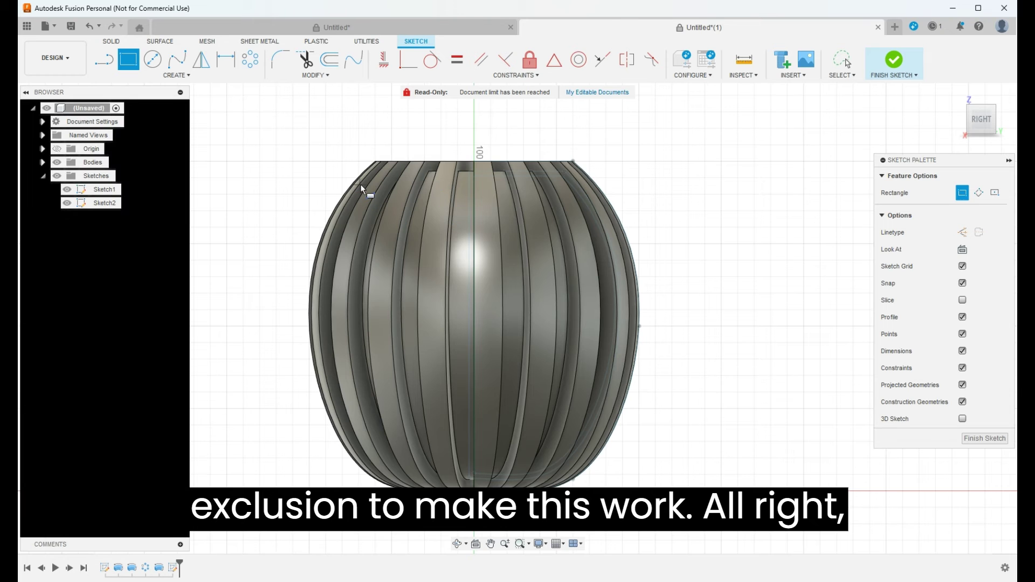
{"action": "scroll", "coordinate": [619, 173], "scroll_direction": "up", "scroll_amount": 3}
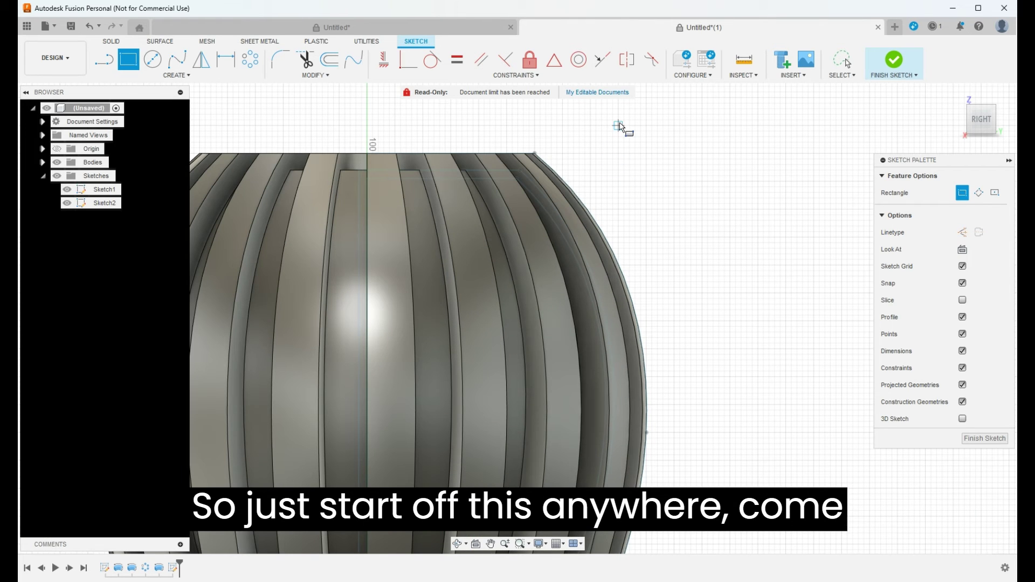
{"action": "left_click", "coordinate": [619, 131]}
{"action": "scroll", "coordinate": [205, 187], "scroll_direction": "down", "scroll_amount": 3}
{"action": "scroll", "coordinate": [191, 186], "scroll_direction": "up", "scroll_amount": 5}
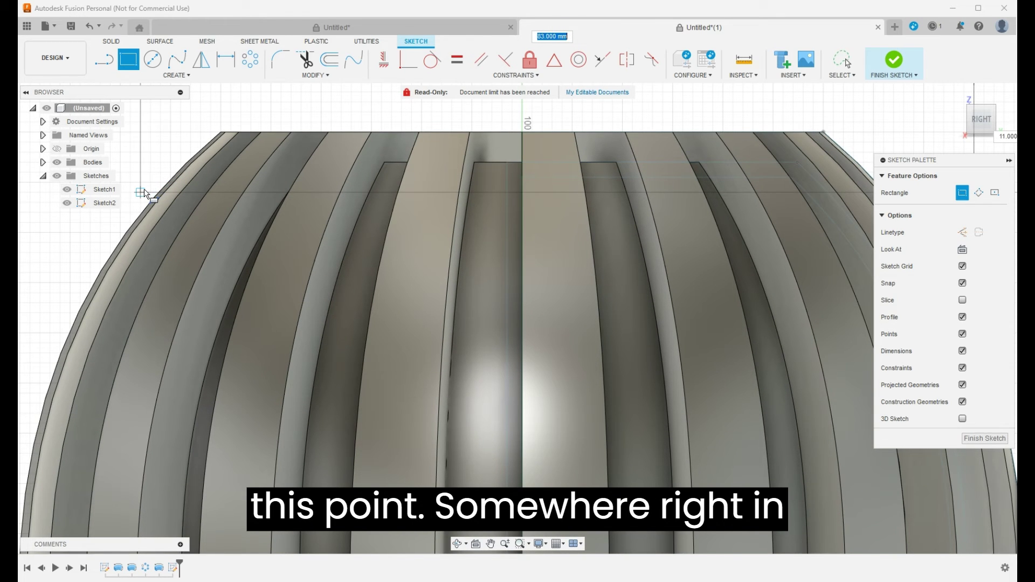
{"action": "left_click", "coordinate": [143, 192]}
Sketch a two-point rectangle about 90 mm wide across the bottom of the cup, starting below its base, and finish the sketch
{"action": "scroll", "coordinate": [144, 188], "scroll_direction": "down", "scroll_amount": 3}
{"action": "scroll", "coordinate": [512, 257], "scroll_direction": "down", "scroll_amount": 1}
{"action": "scroll", "coordinate": [631, 362], "scroll_direction": "up", "scroll_amount": 4}
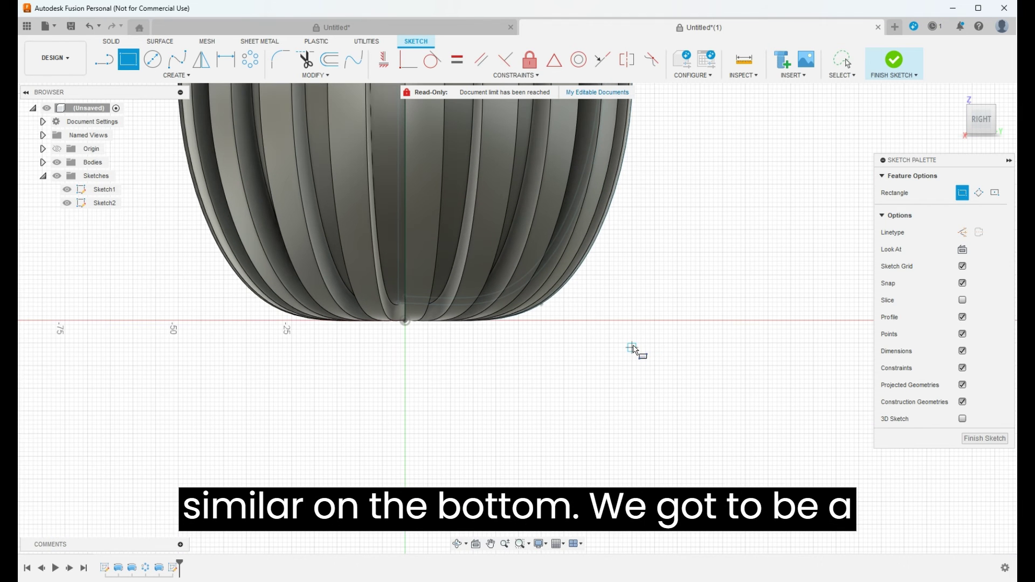
{"action": "left_click", "coordinate": [634, 343]}
{"action": "scroll", "coordinate": [635, 301], "scroll_direction": "down", "scroll_amount": 5}
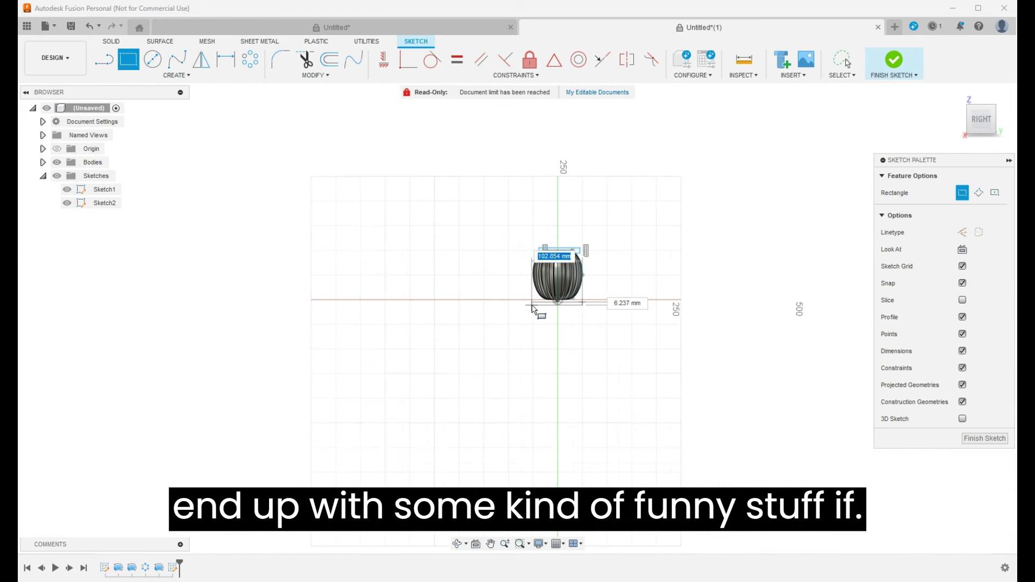
{"action": "scroll", "coordinate": [533, 309], "scroll_direction": "up", "scroll_amount": 8}
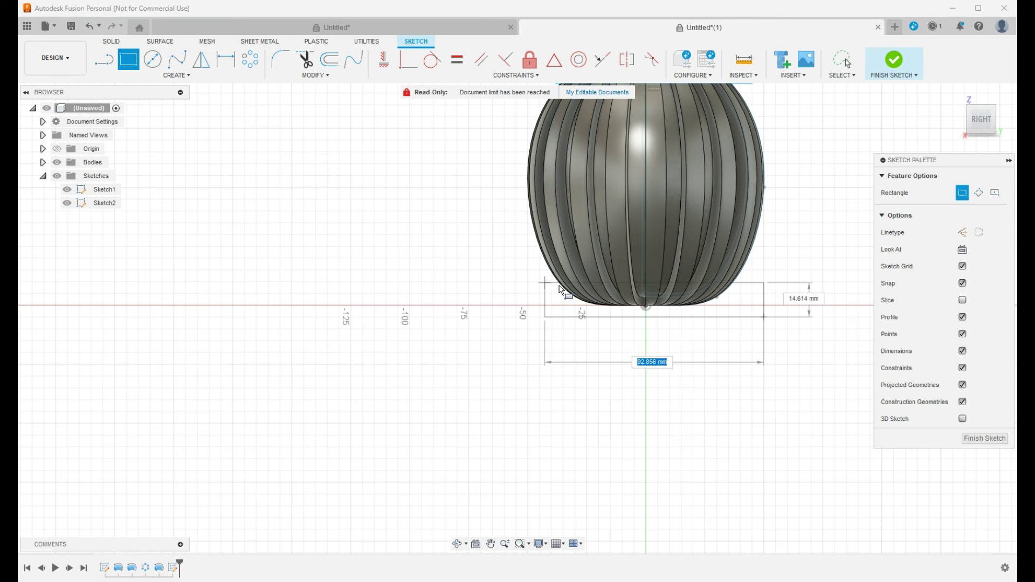
{"action": "scroll", "coordinate": [560, 289], "scroll_direction": "up", "scroll_amount": 4}
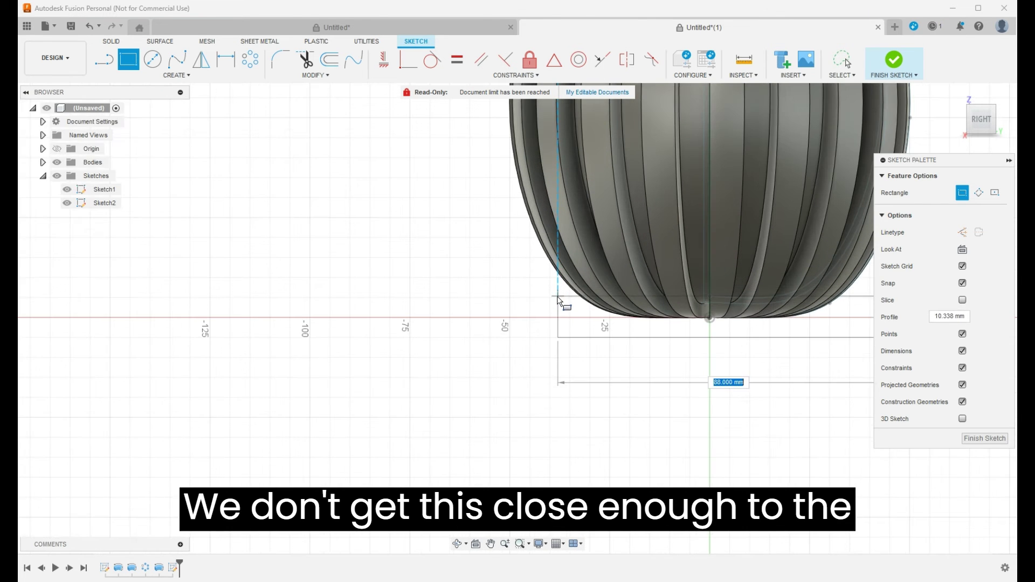
{"action": "scroll", "coordinate": [558, 305], "scroll_direction": "up", "scroll_amount": 2}
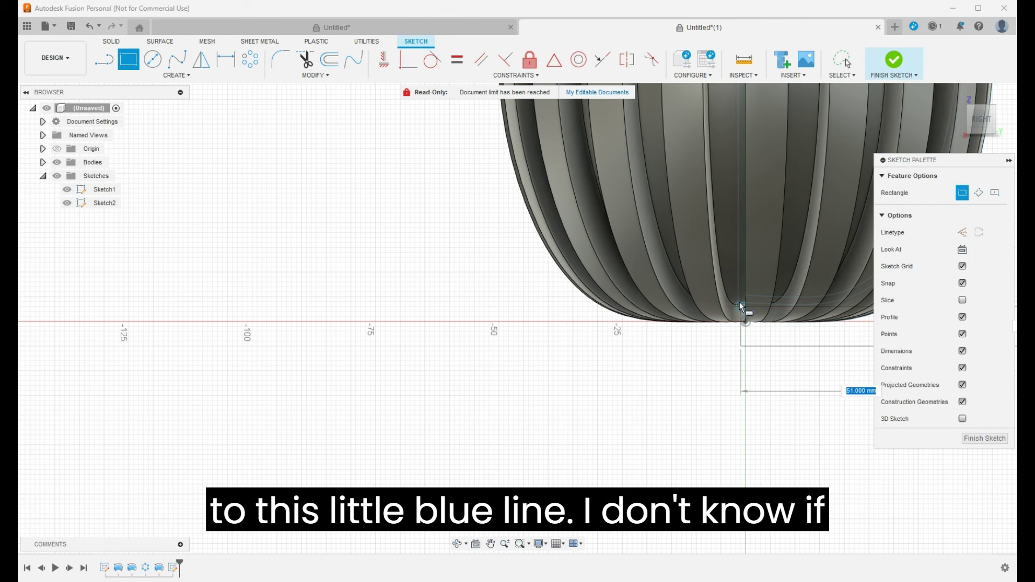
{"action": "scroll", "coordinate": [282, 337], "scroll_direction": "down", "scroll_amount": 4}
{"action": "scroll", "coordinate": [562, 306], "scroll_direction": "up", "scroll_amount": 4}
{"action": "scroll", "coordinate": [562, 305], "scroll_direction": "up", "scroll_amount": 5}
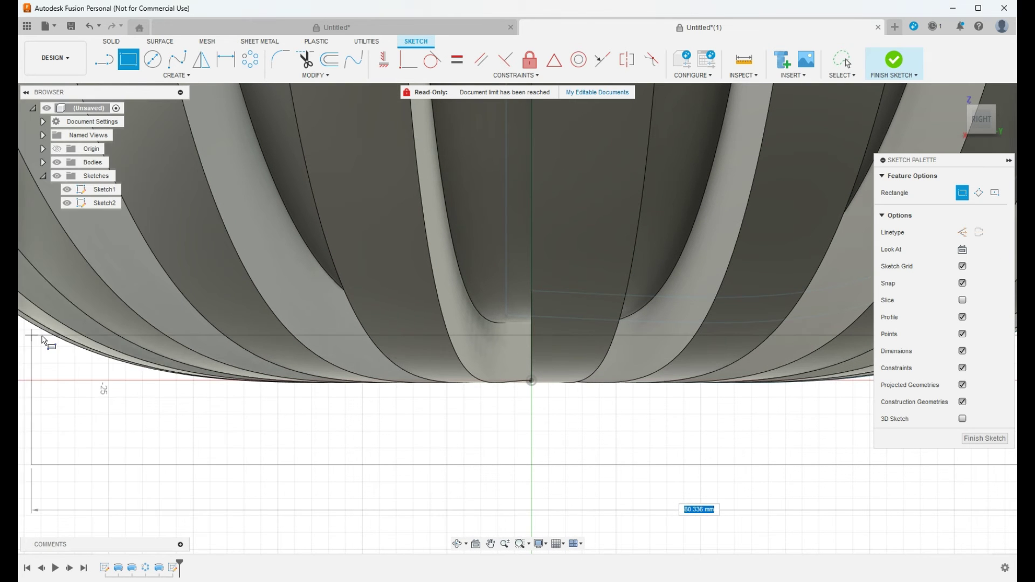
{"action": "scroll", "coordinate": [49, 341], "scroll_direction": "down", "scroll_amount": 4}
{"action": "scroll", "coordinate": [340, 287], "scroll_direction": "up", "scroll_amount": 3}
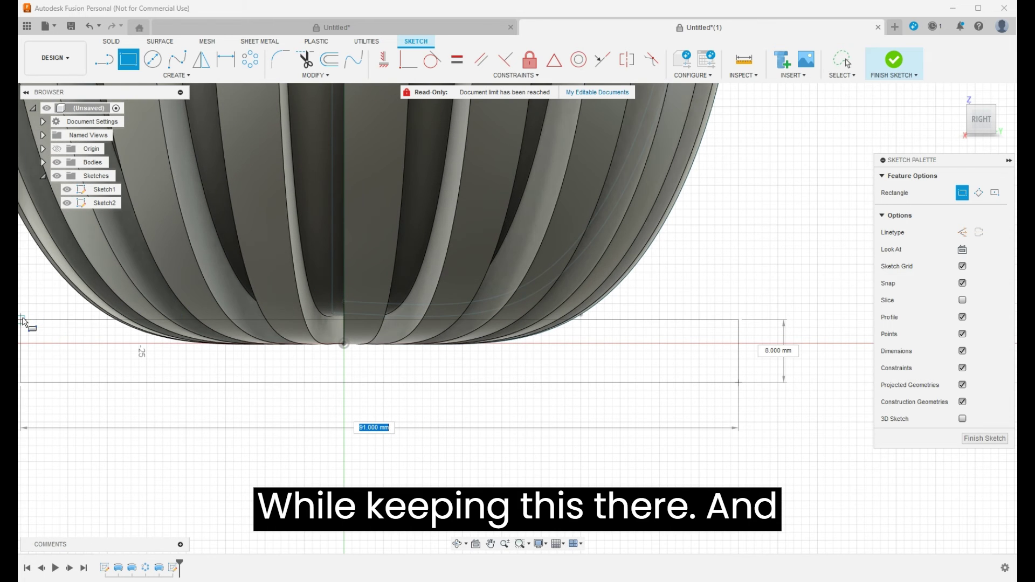
{"action": "scroll", "coordinate": [22, 314], "scroll_direction": "up", "scroll_amount": 2}
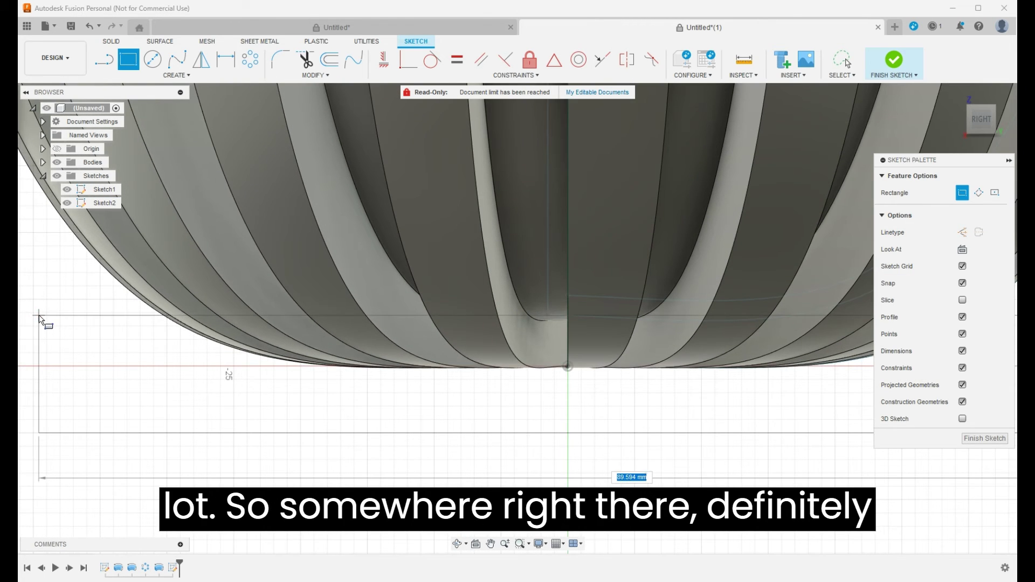
{"action": "left_click", "coordinate": [39, 313]}
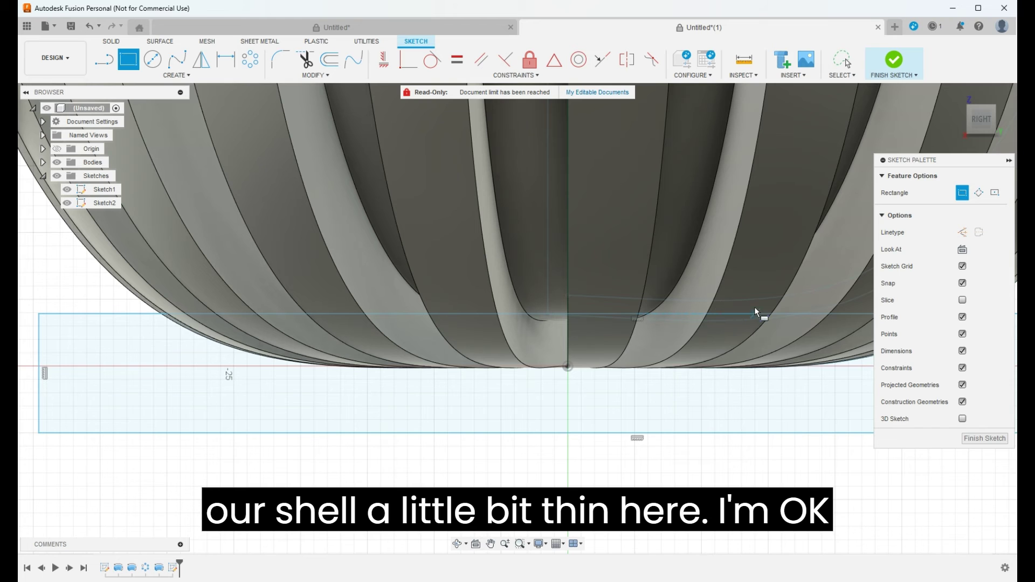
{"action": "scroll", "coordinate": [631, 325], "scroll_direction": "down", "scroll_amount": 5}
{"action": "scroll", "coordinate": [376, 337], "scroll_direction": "down", "scroll_amount": 3}
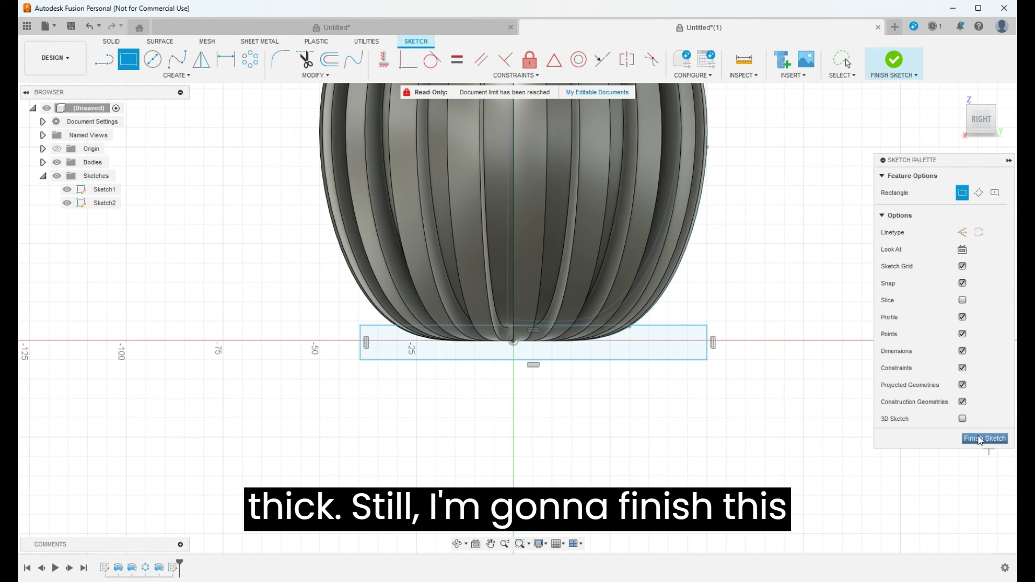
{"action": "left_click", "coordinate": [981, 441]}
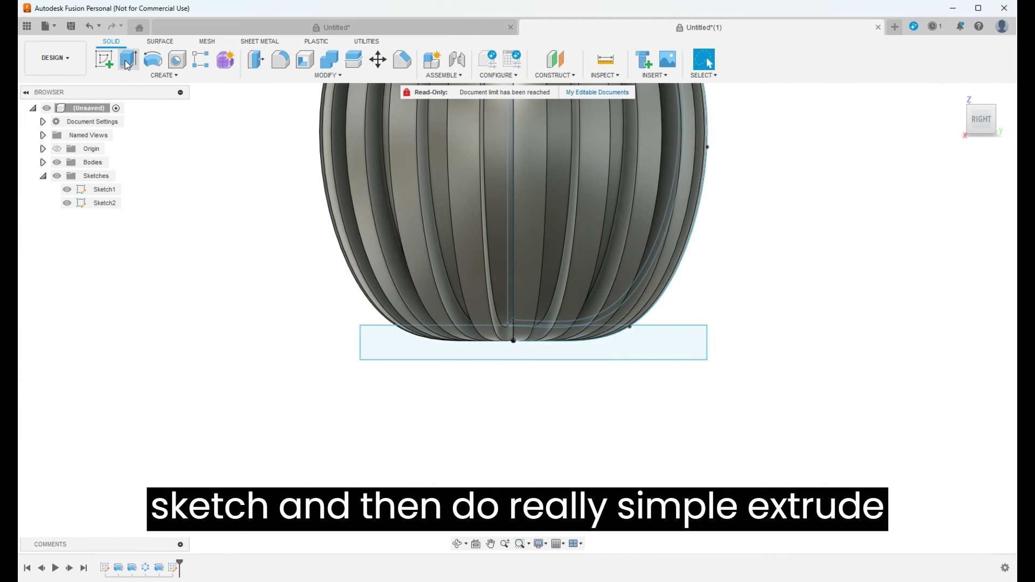
Extrude both rectangles symmetrically 130 mm with the Cut operation to trim the cup's top and bottom
{"action": "left_click", "coordinate": [127, 60]}
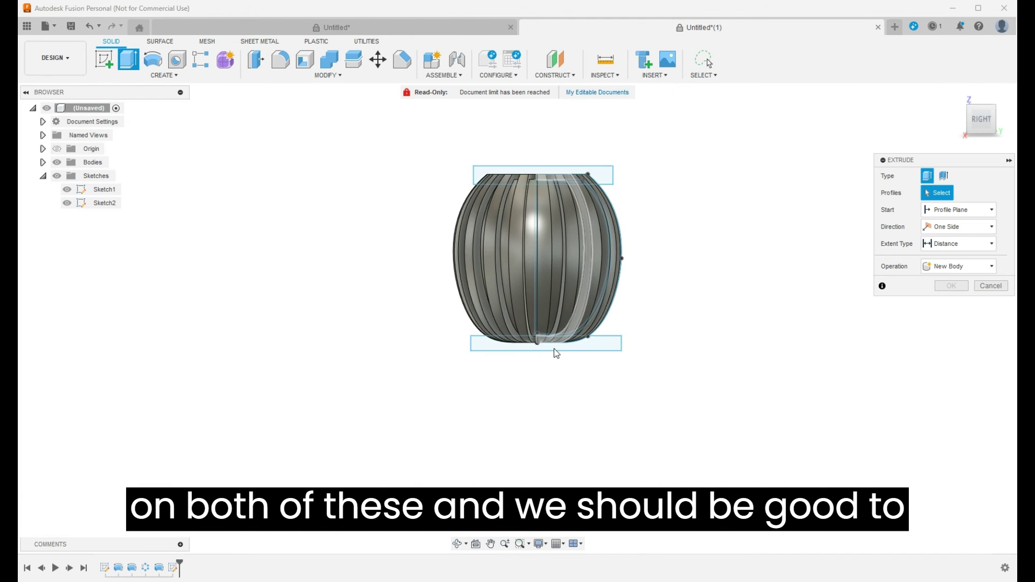
{"action": "left_click", "coordinate": [604, 172]}
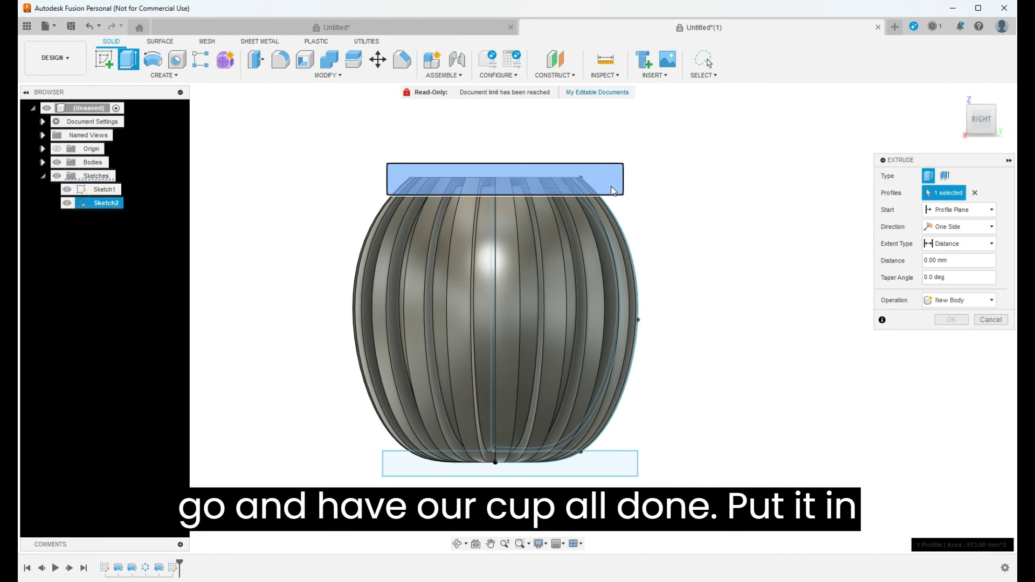
{"action": "left_click", "coordinate": [509, 463]}
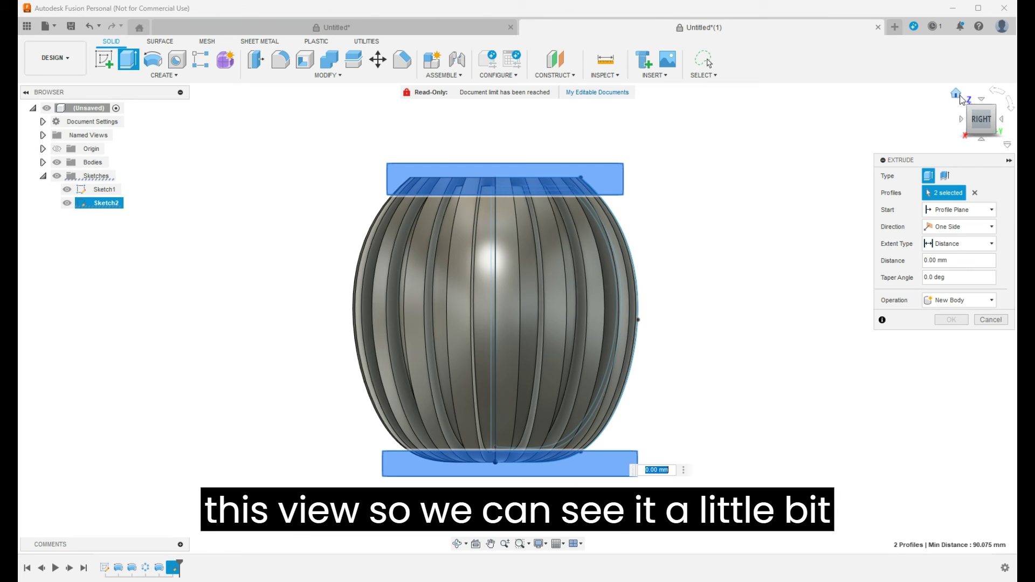
{"action": "left_click", "coordinate": [957, 97]}
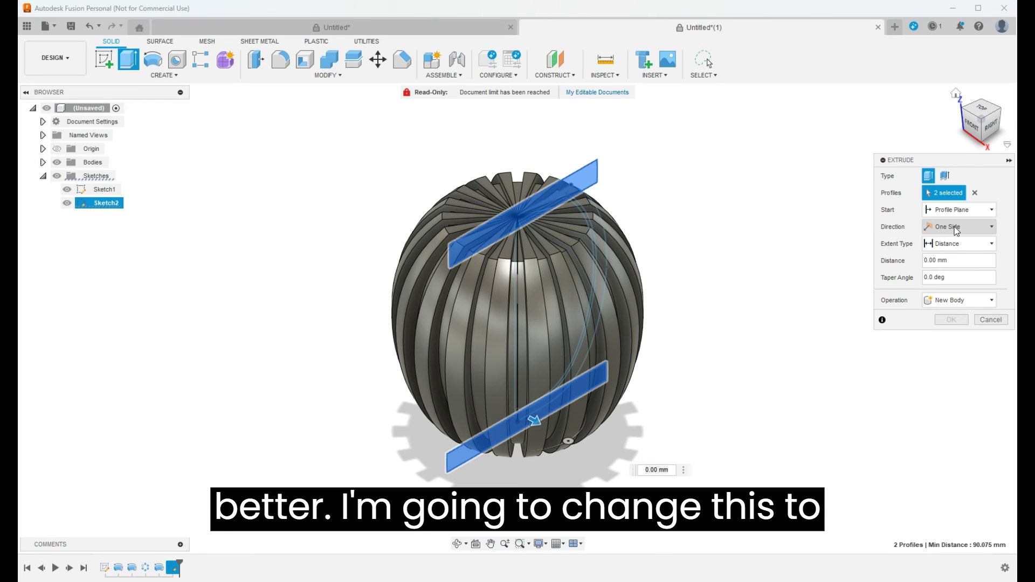
{"action": "left_click", "coordinate": [959, 227]}
{"action": "left_click", "coordinate": [958, 266]}
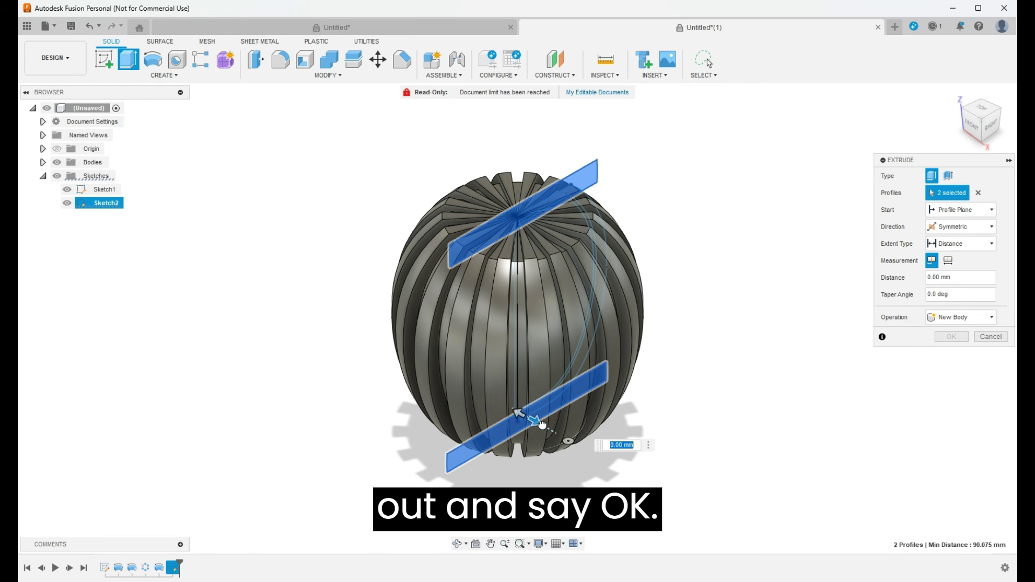
{"action": "left_click_drag", "start_coordinate": [542, 425], "coordinate": [943, 372]}
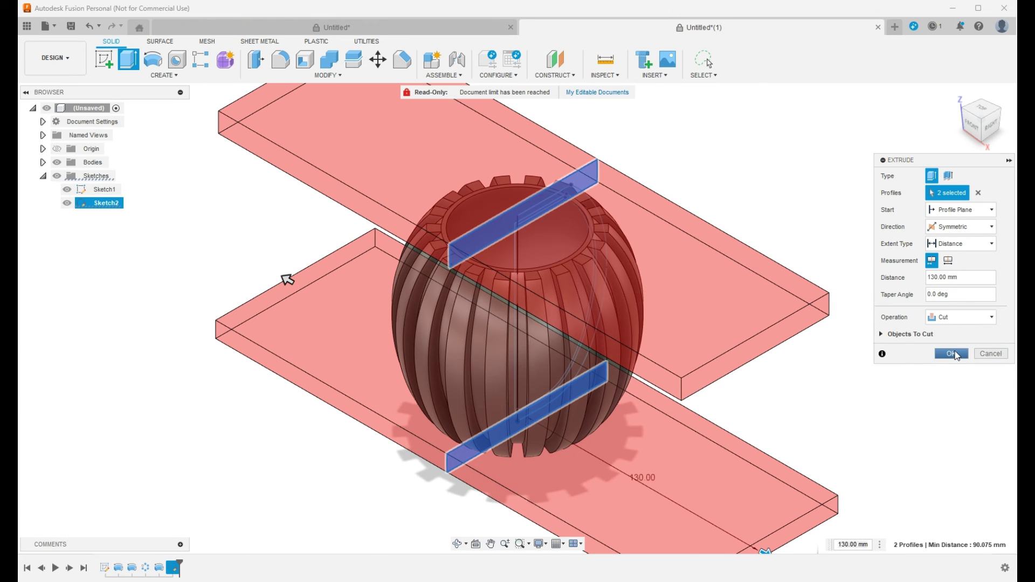
{"action": "left_click", "coordinate": [951, 354]}
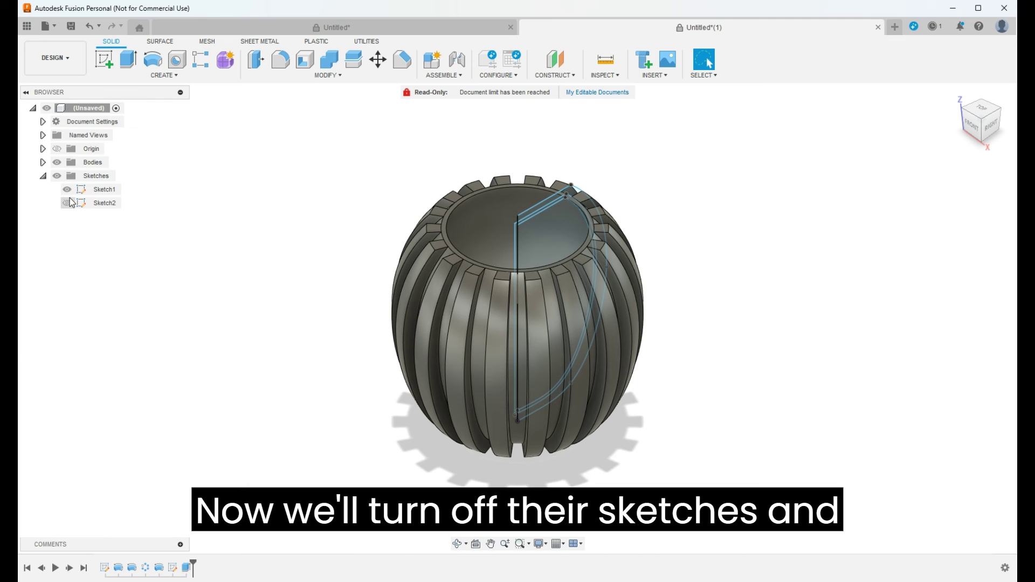
Hide Sketch1 and inspect the trimmed cup's underside and rim
{"action": "left_click", "coordinate": [67, 189]}
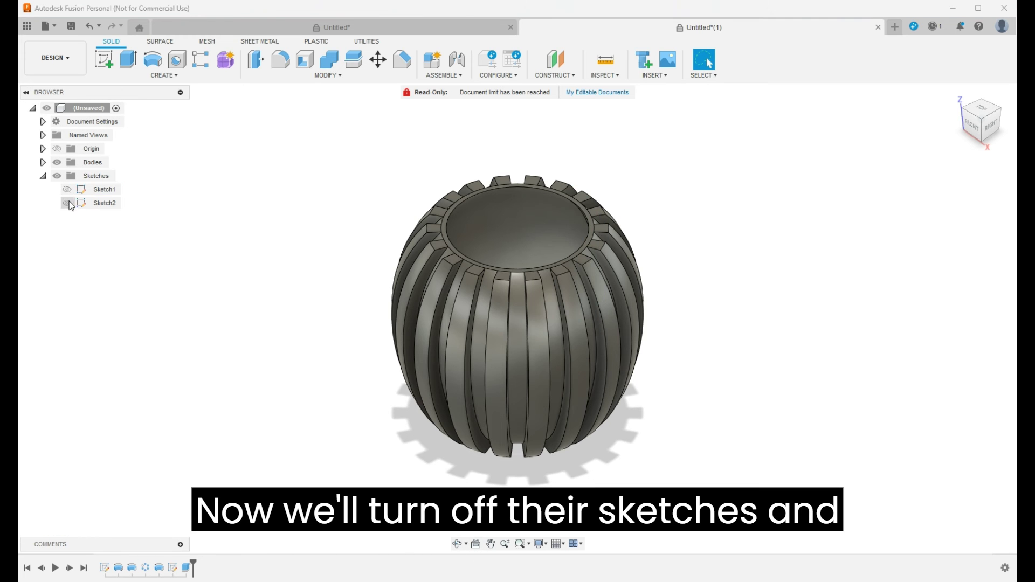
{"action": "left_click", "coordinate": [457, 543]}
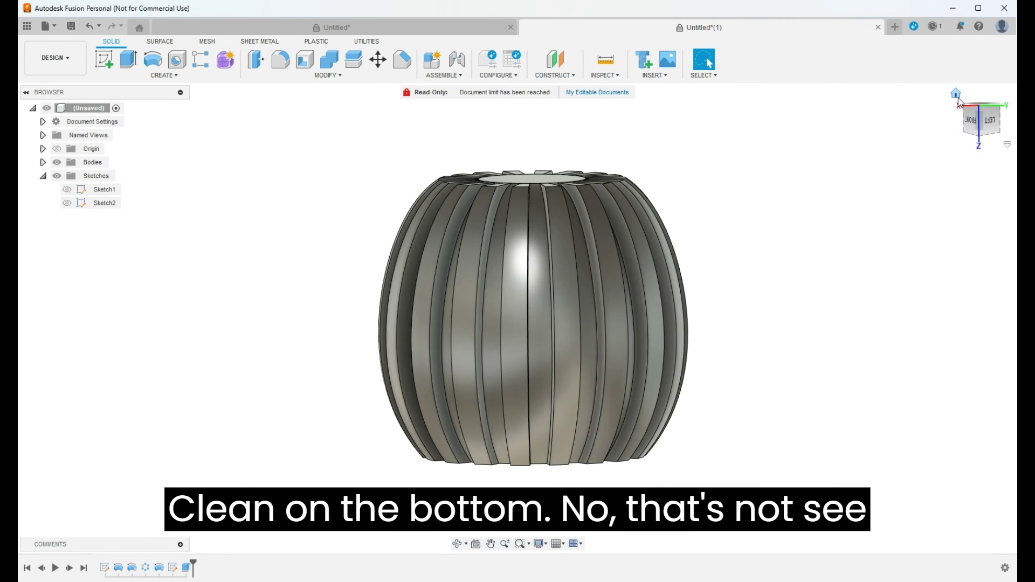
{"action": "left_click", "coordinate": [956, 92]}
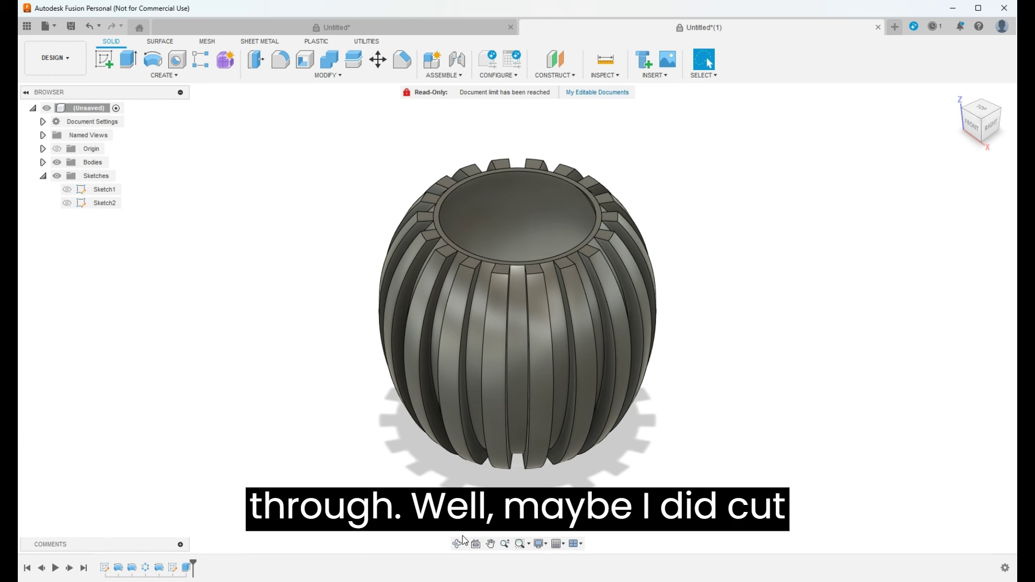
{"action": "left_click", "coordinate": [457, 544]}
{"action": "mouse_move", "coordinate": [532, 393]}
{"action": "left_mouse_down"}
{"action": "mouse_move", "coordinate": [533, 434]}
{"action": "mouse_move", "coordinate": [533, 360]}
{"action": "mouse_move", "coordinate": [537, 383]}
{"action": "left_mouse_up"}
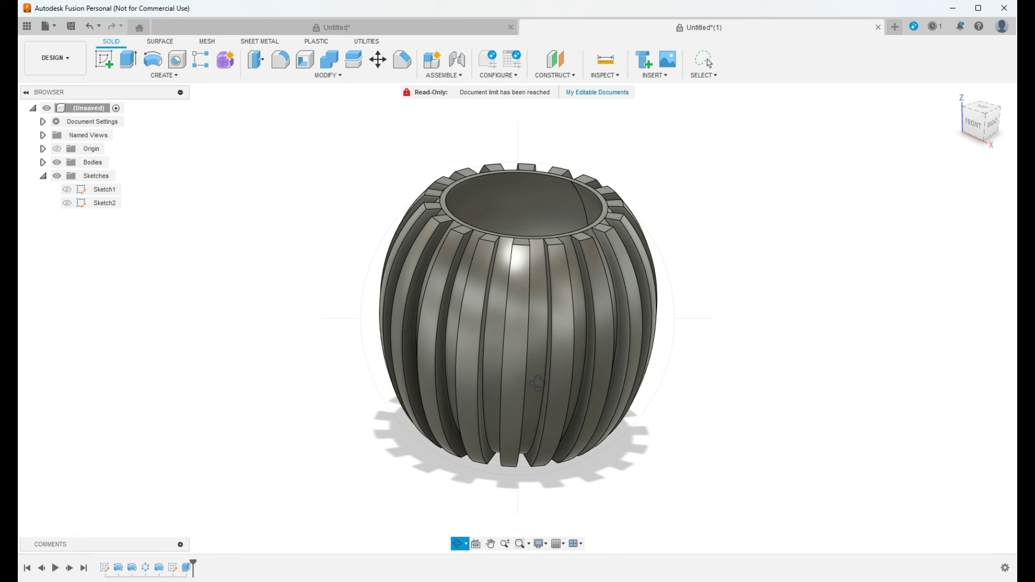
Combine Body1 with Body2 through Body19 into a single body using the Join operation
{"action": "left_click", "coordinate": [43, 163]}
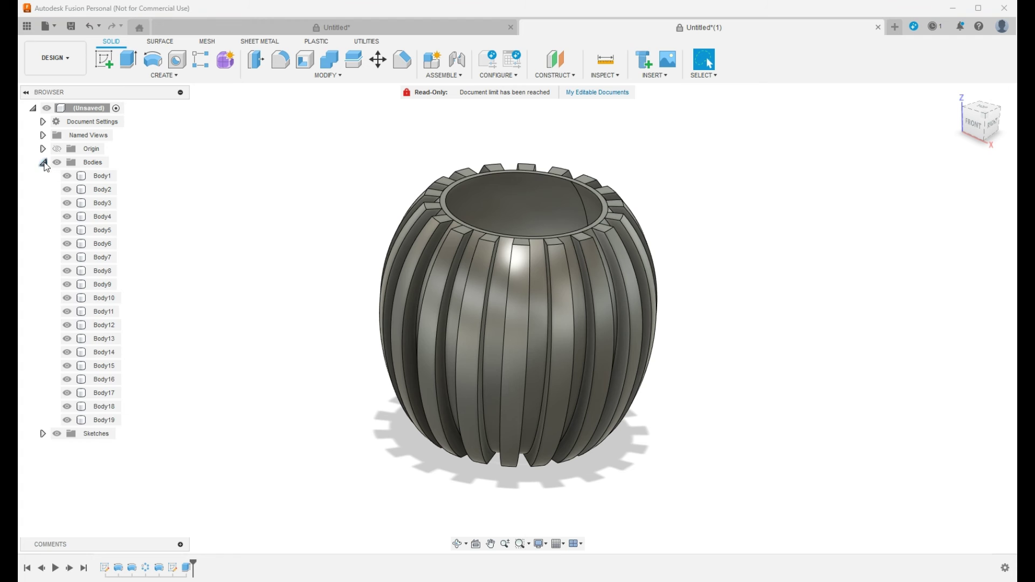
{"action": "left_click", "coordinate": [102, 177]}
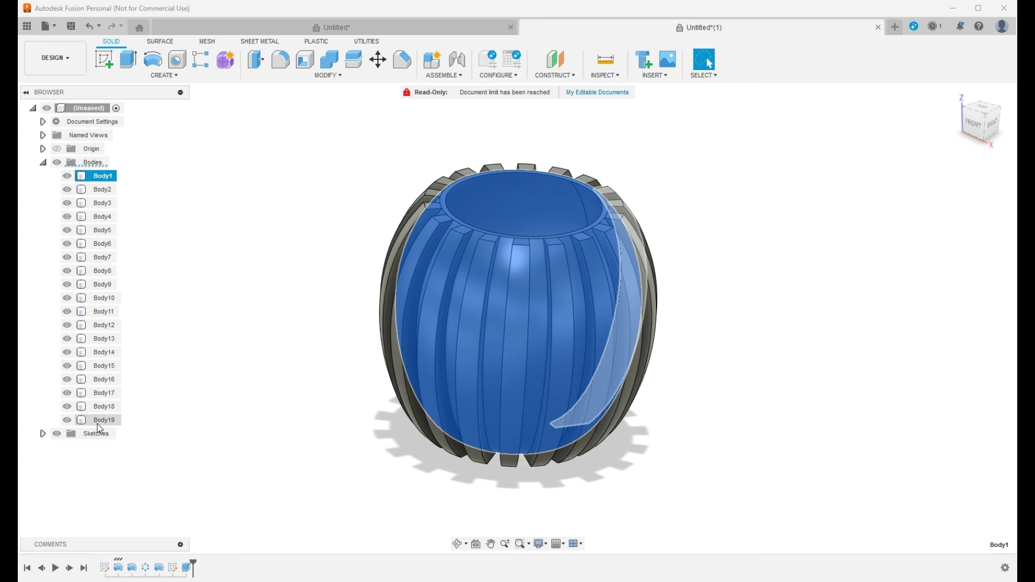
{"action": "left_click", "coordinate": [102, 420], "text": "shift"}
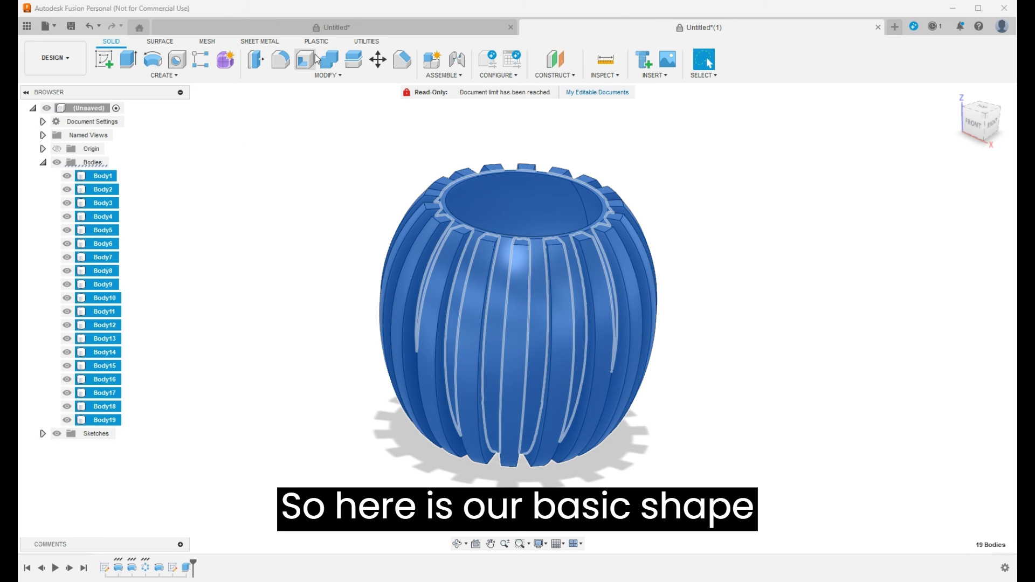
{"action": "left_click", "coordinate": [340, 57]}
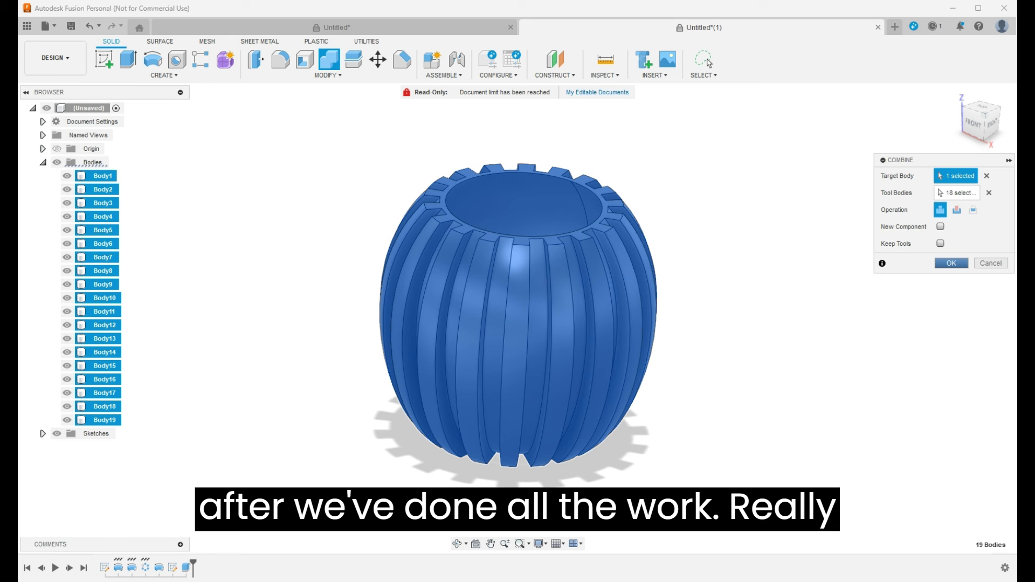
{"action": "left_click", "coordinate": [940, 263]}
{"action": "left_click", "coordinate": [458, 544]}
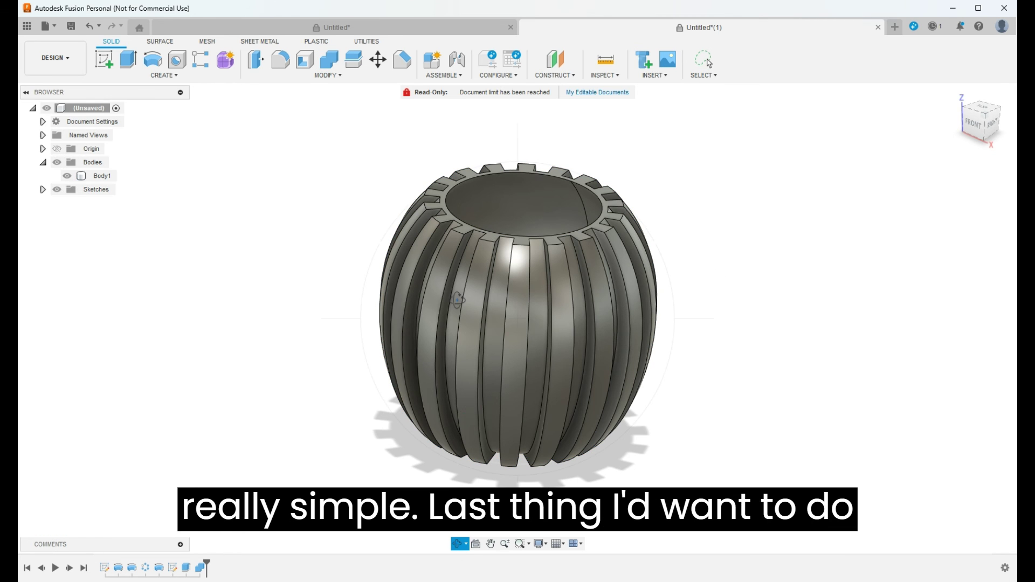
{"action": "left_click_drag", "start_coordinate": [455, 326], "coordinate": [484, 281]}
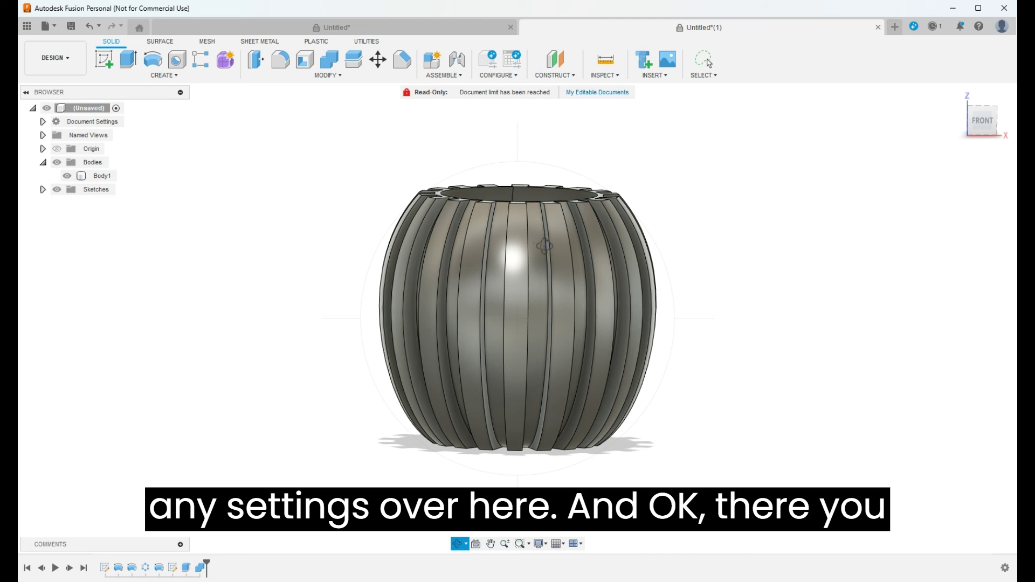
Switch to the other open document and examine its ribbed cup from the side
{"action": "left_click", "coordinate": [401, 25]}
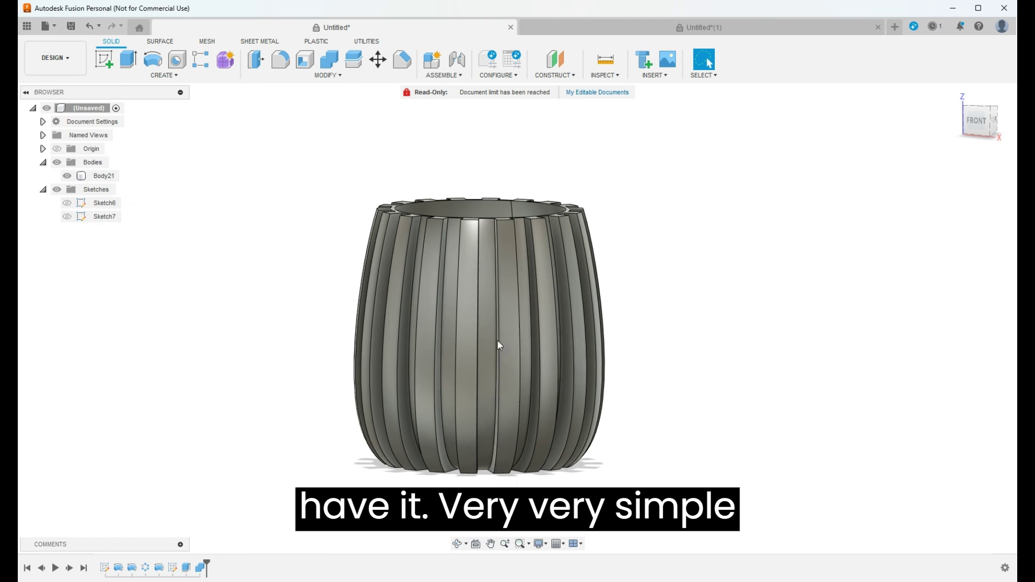
{"action": "left_click", "coordinate": [457, 543]}
{"action": "mouse_move", "coordinate": [495, 291]}
{"action": "left_mouse_down"}
{"action": "mouse_move", "coordinate": [493, 372]}
{"action": "mouse_move", "coordinate": [498, 292]}
{"action": "mouse_move", "coordinate": [474, 226]}
{"action": "mouse_move", "coordinate": [486, 204]}
{"action": "mouse_move", "coordinate": [484, 292]}
{"action": "left_mouse_up"}
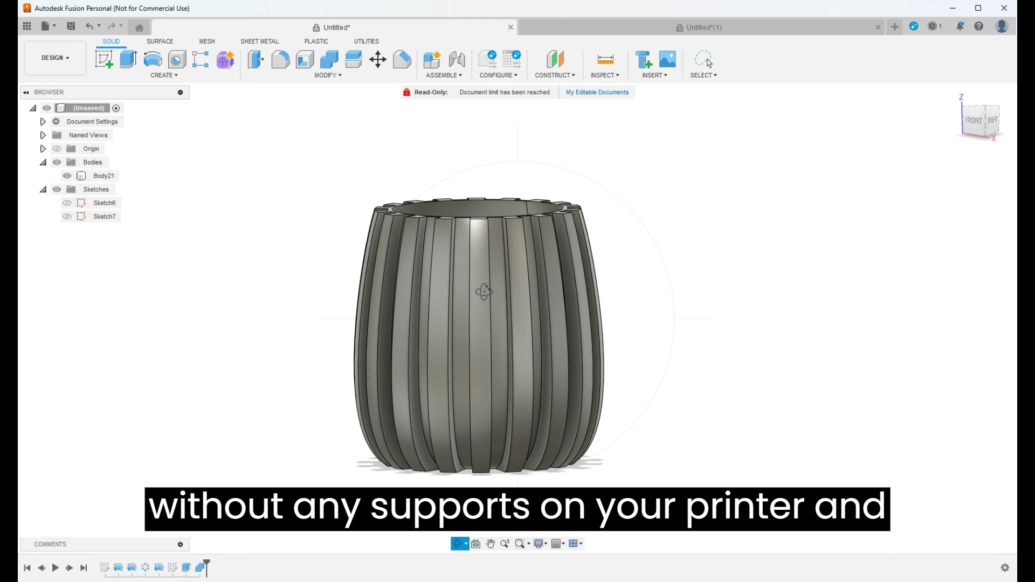